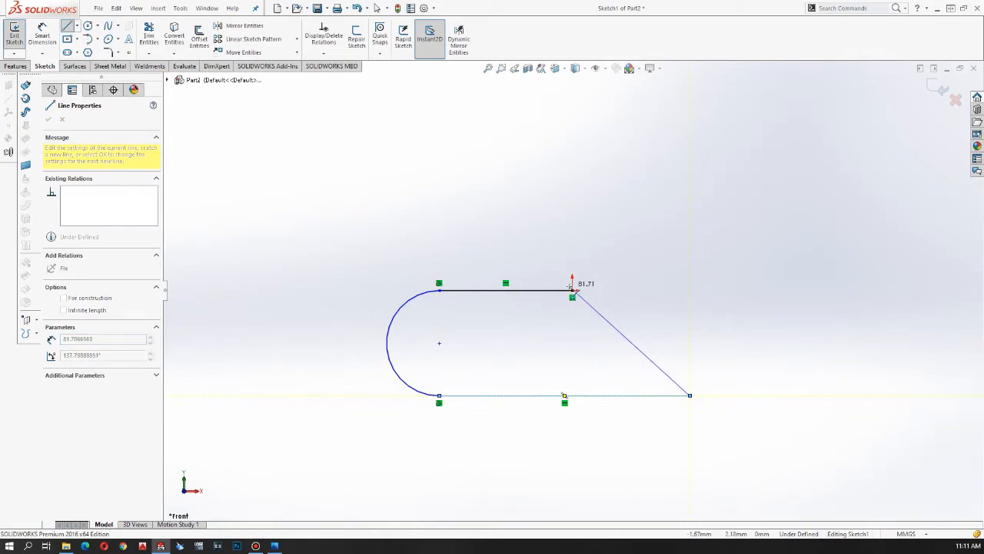
Close the profile with a slanted line to the origin and draw two slanted divider lines between the upper and lower edges
left_click(573, 291)
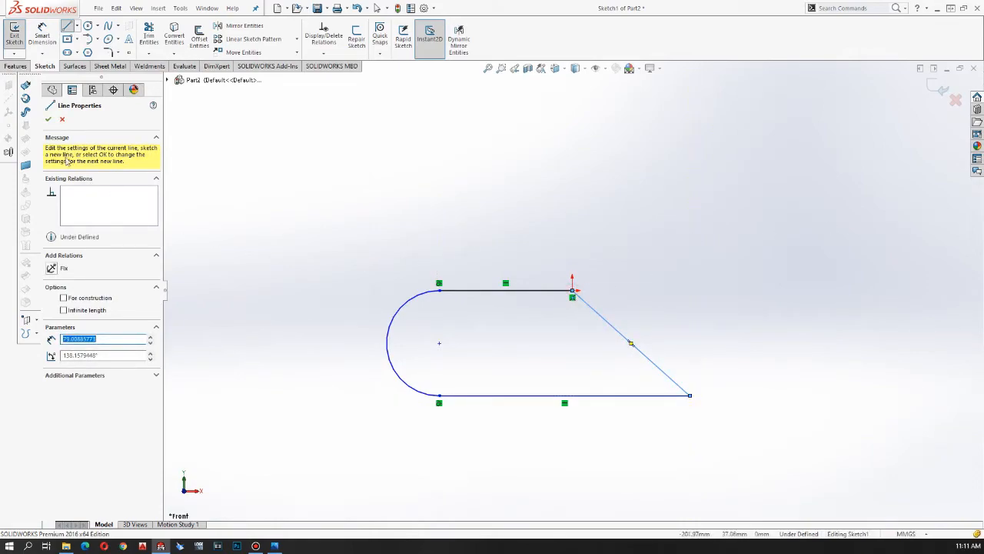
left_click(48, 121)
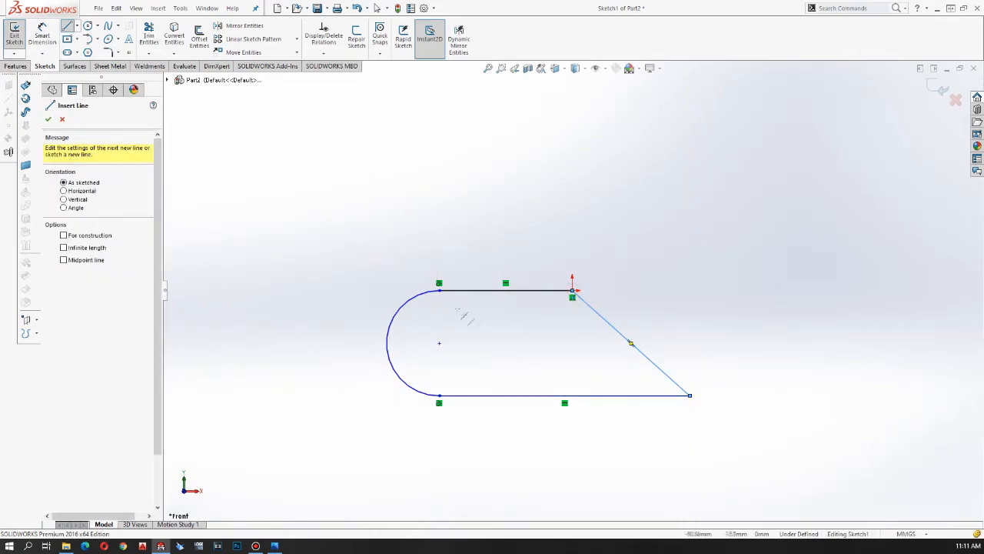
left_click(479, 292)
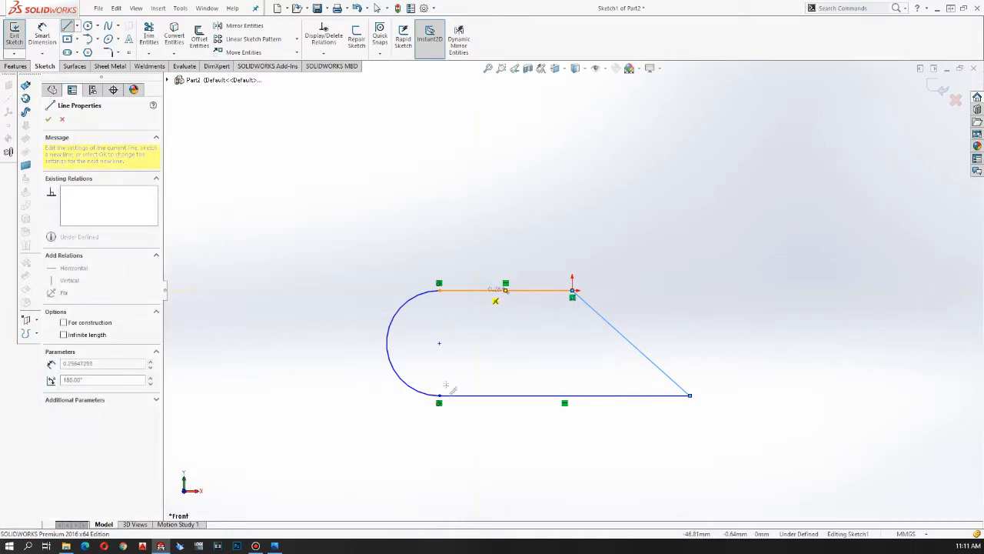
left_click(453, 397)
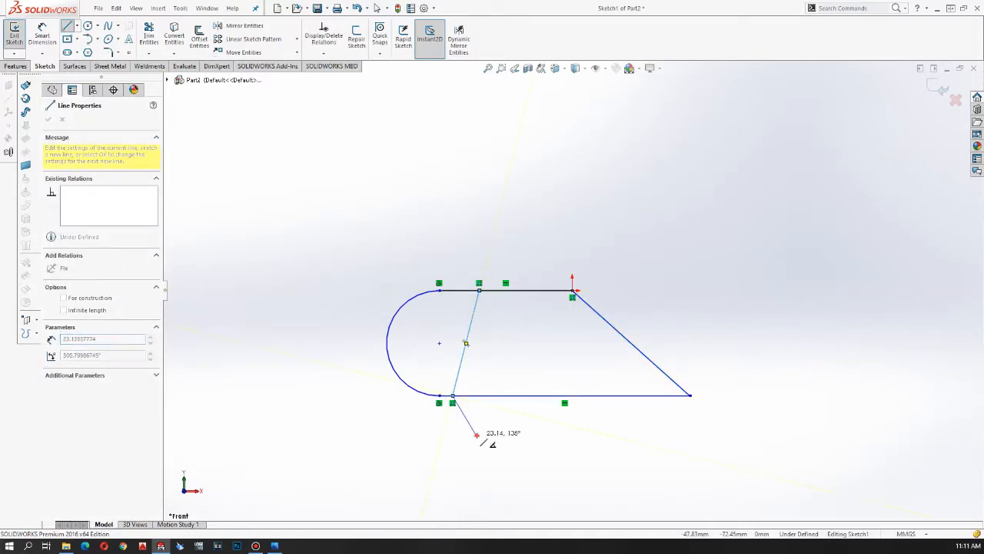
key("Escape")
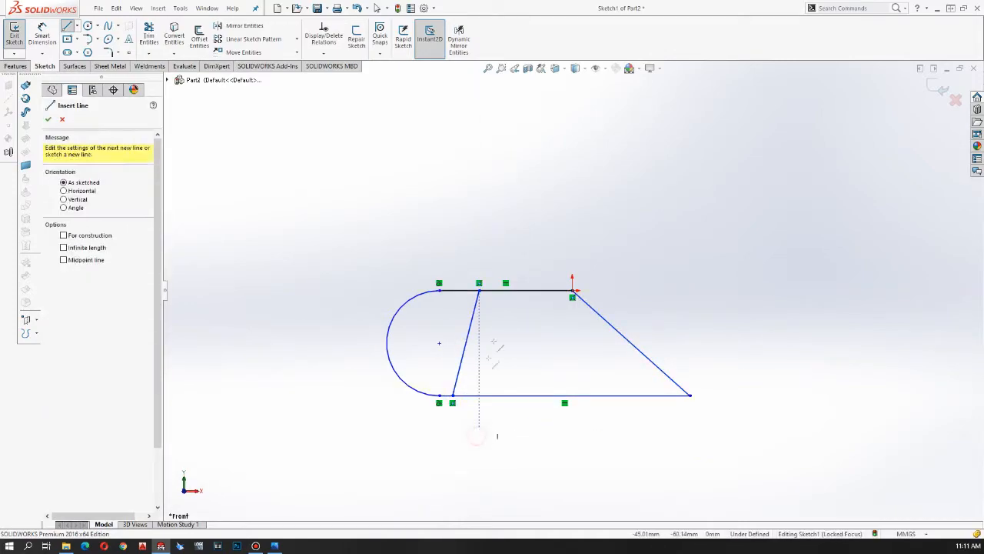
left_click(521, 291)
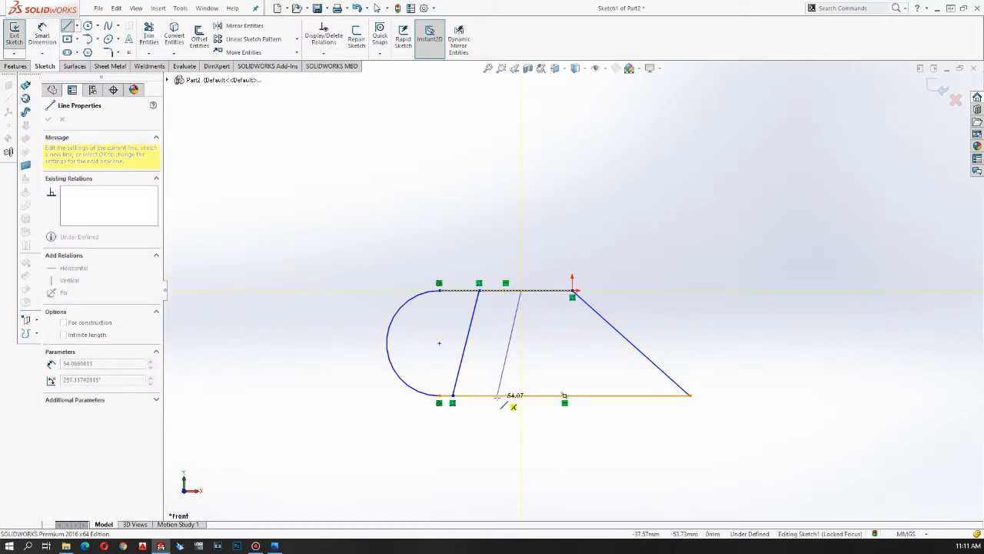
left_click(500, 396)
key("Escape")
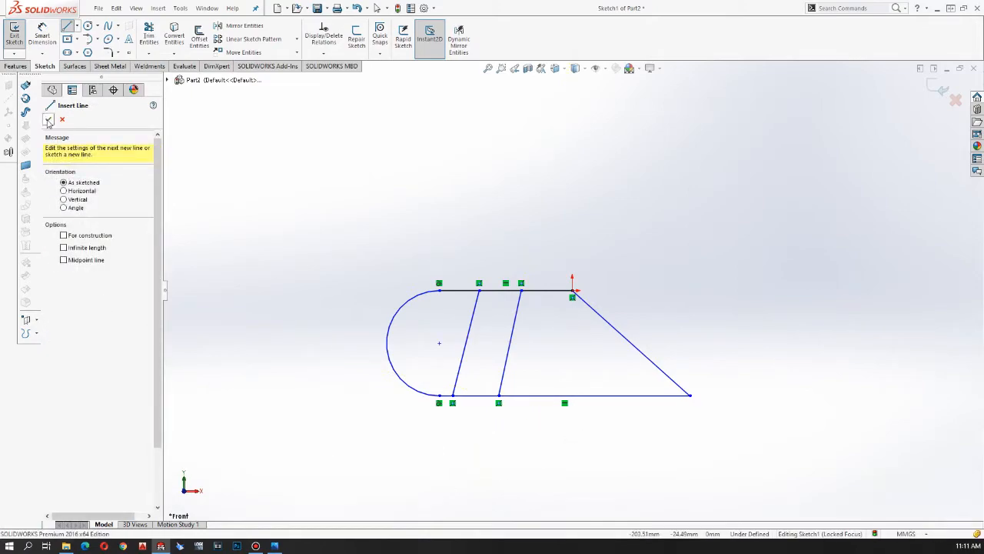
left_click(48, 119)
Dimension the profile's upper horizontal edge to 30 mm
right_click_drag(376, 192, 379, 125)
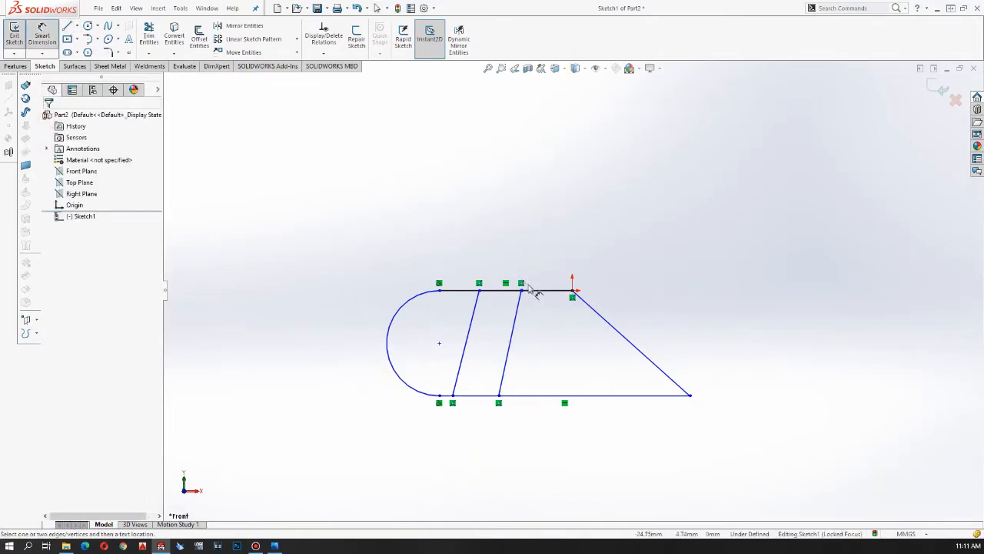
left_click(506, 290)
left_click(530, 177)
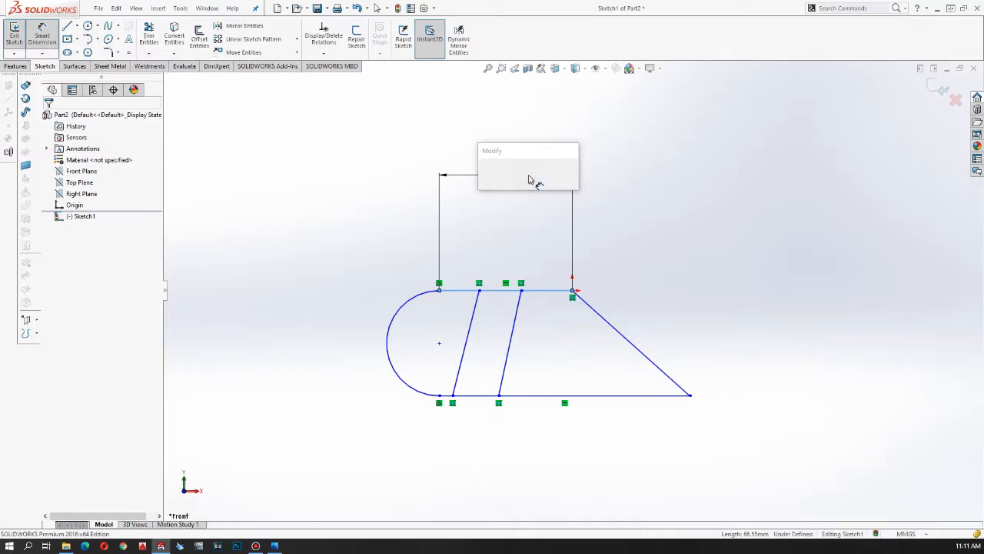
type("30")
key("Return")
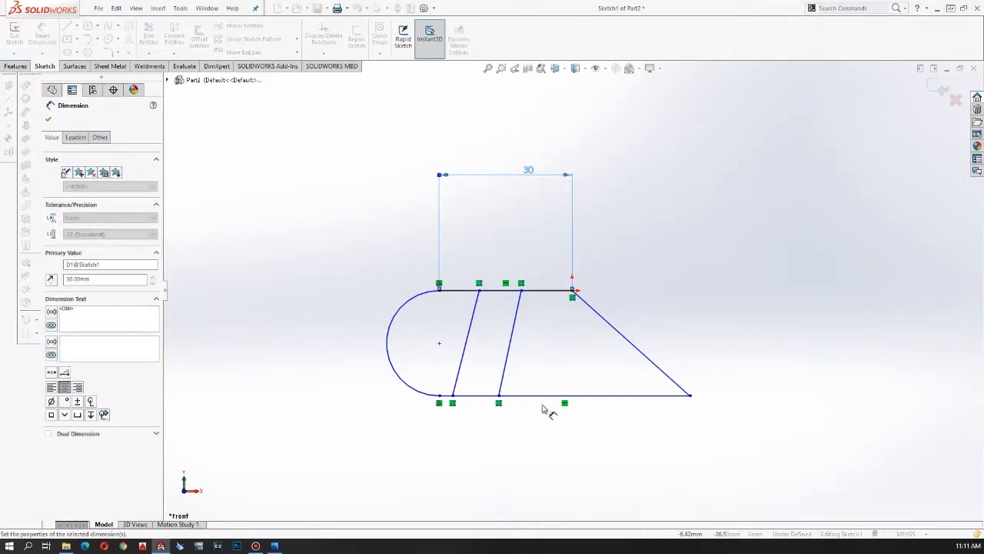
Dimension the overall horizontal width from the arc's outermost point to the lower end of the slanted side as 60 mm
left_click(387, 346)
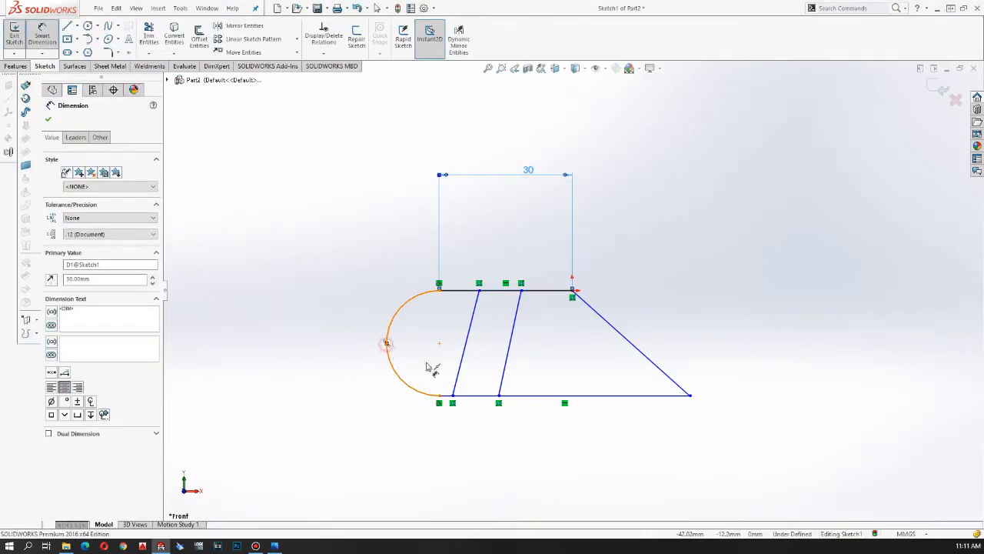
left_click(690, 397)
left_click(602, 483)
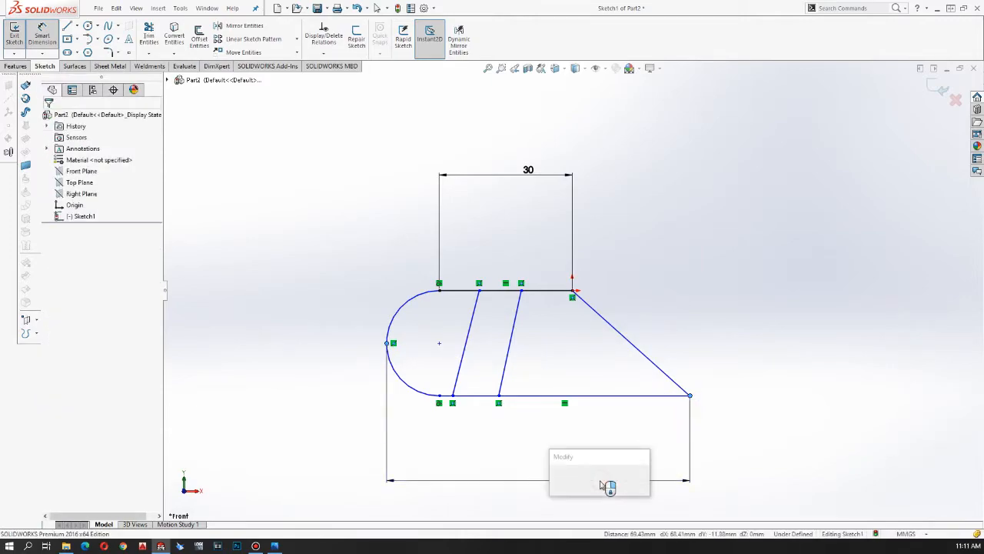
type("60")
key("Return")
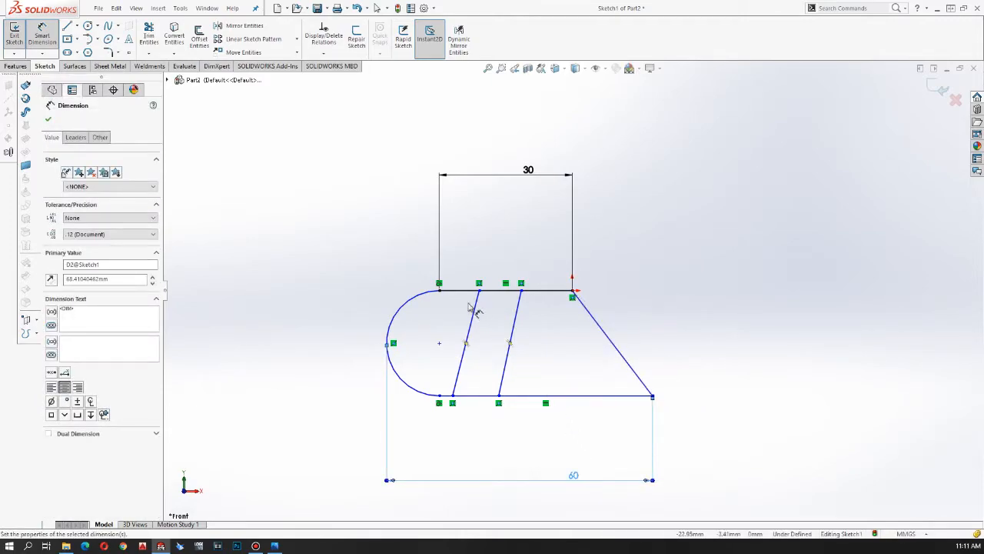
Dimension the vertical distance between the upper and lower edges as 40 mm
left_click(494, 292)
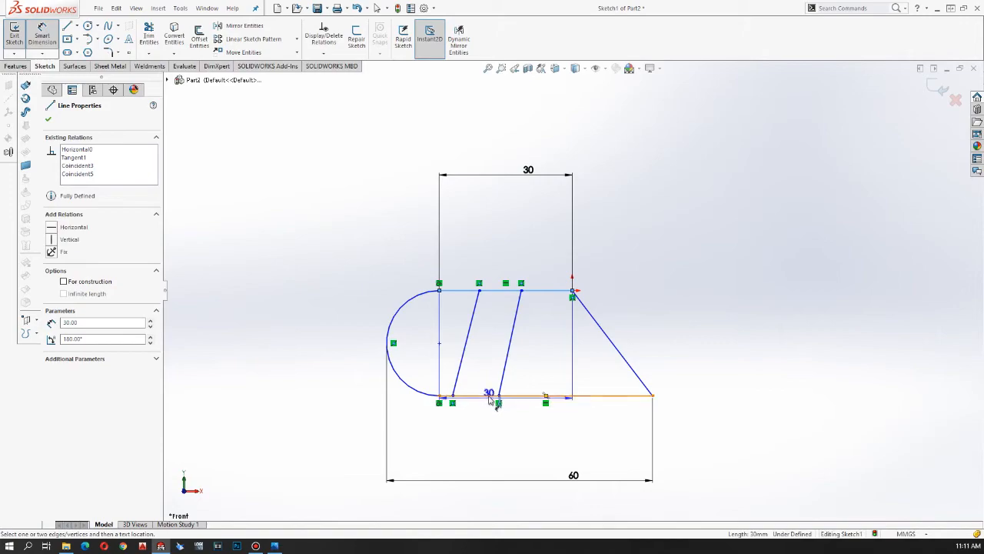
left_click(492, 396)
left_click(728, 328)
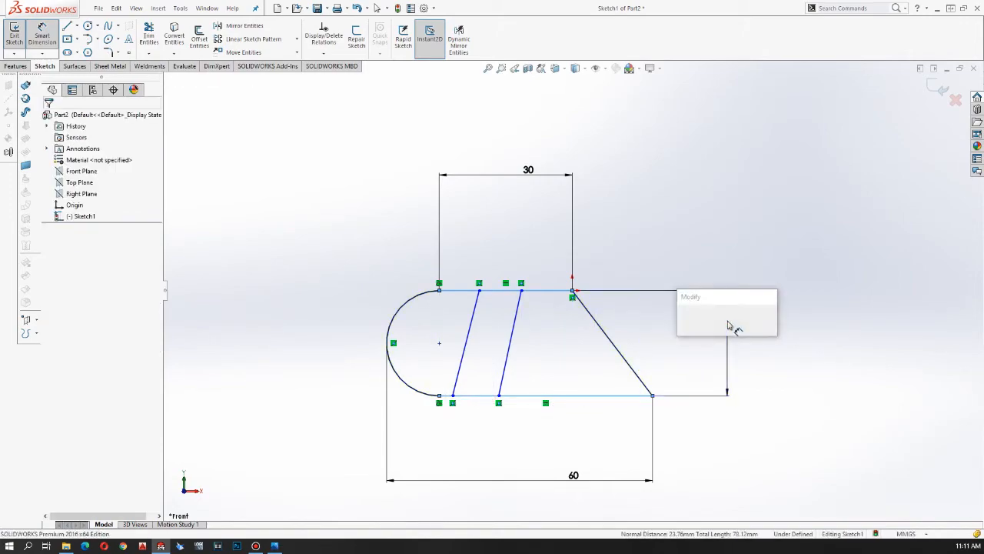
type("40")
key("Return")
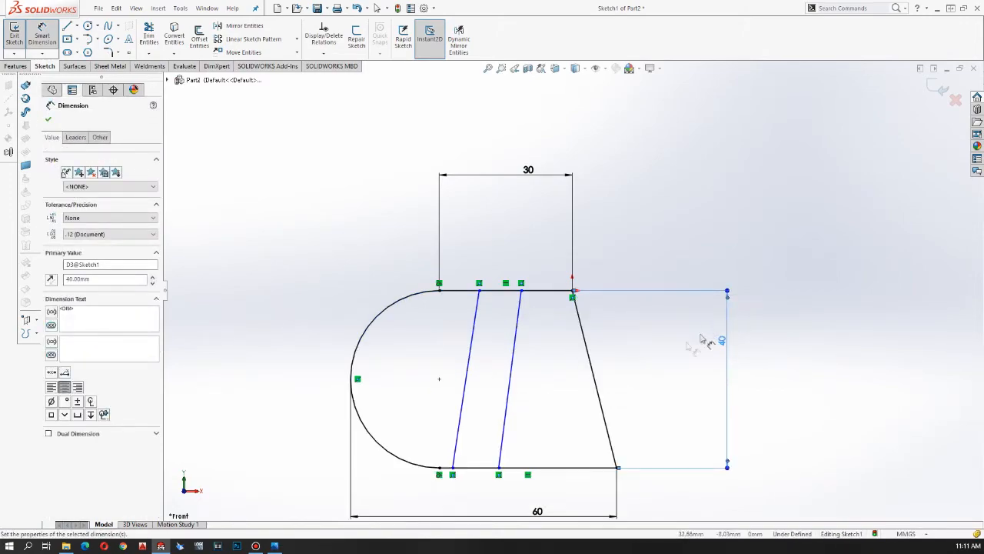
Dimension the distance from the origin to the upper end of the nearer divider line as 10 mm
scroll(565, 471, "up", 1)
scroll(565, 476, "down", 2)
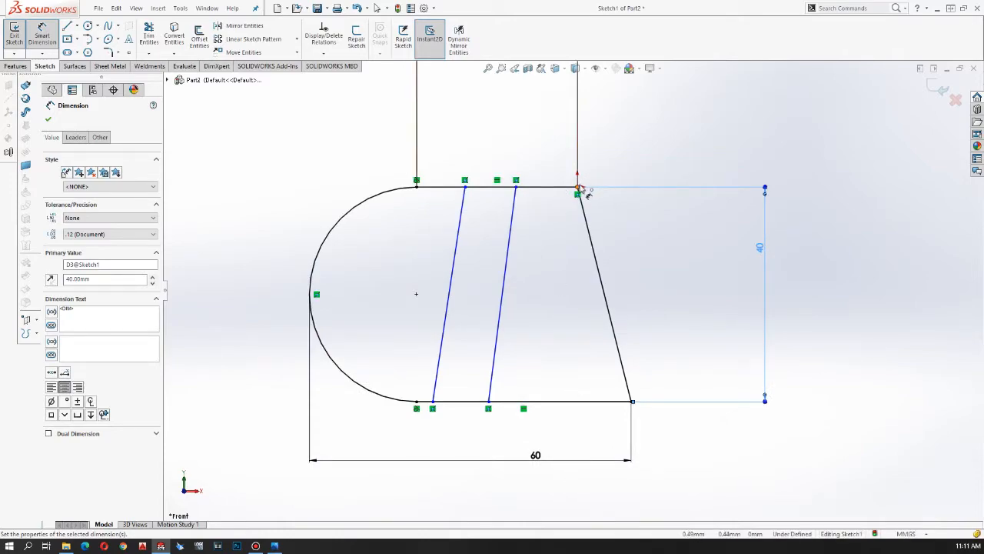
left_click(579, 189)
left_click(515, 187)
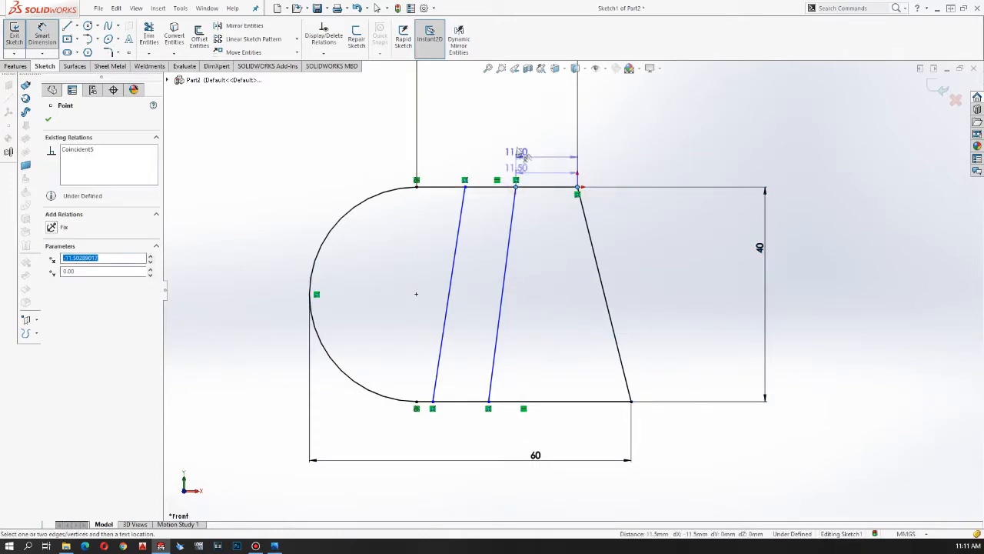
left_click(521, 129)
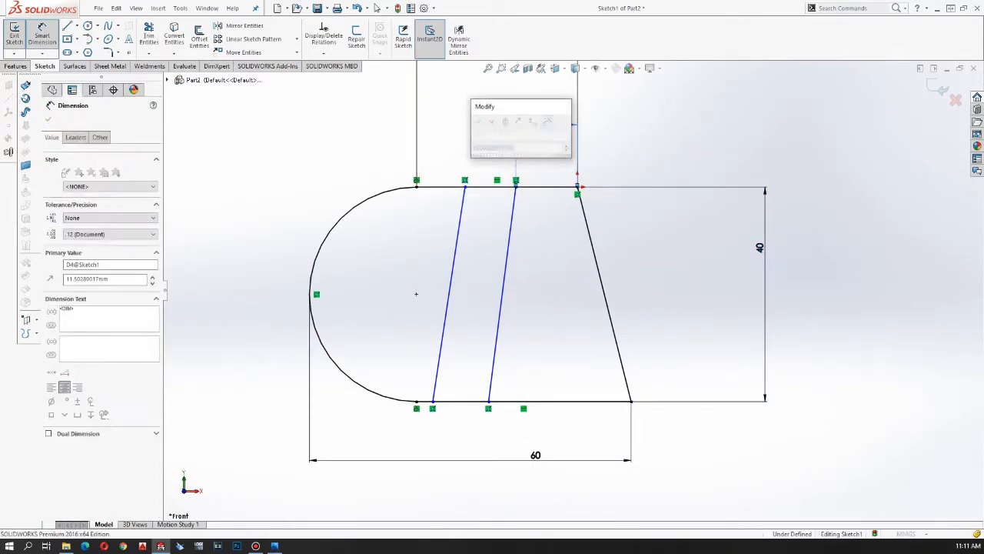
key("Return")
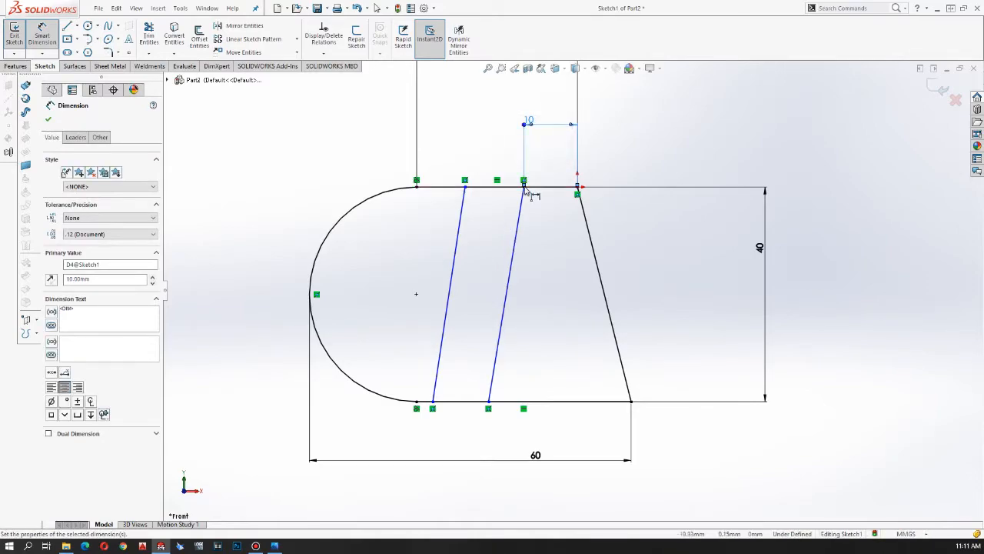
Dimension the distance from the origin to the upper end of the farther divider line as 20 mm
left_click(578, 190)
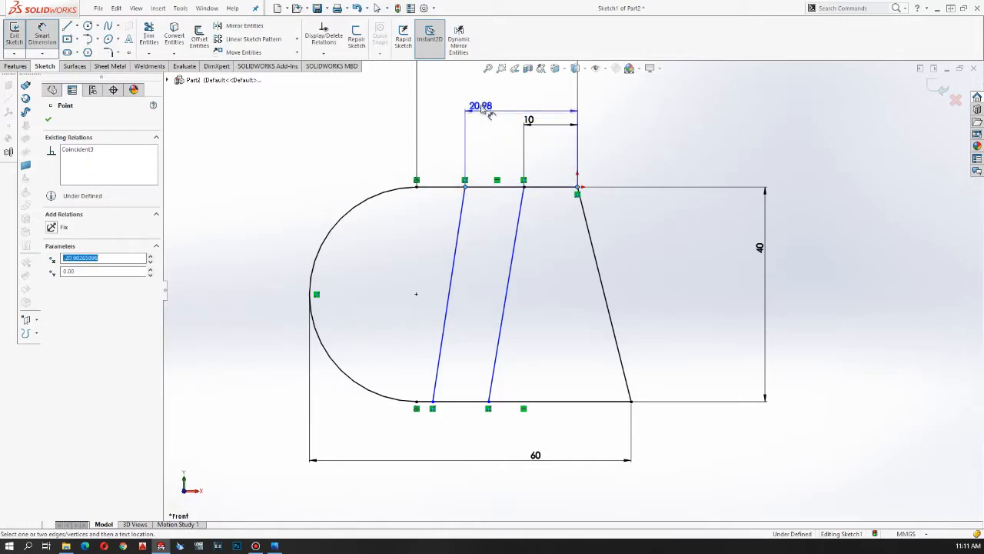
left_click(484, 106)
type("20")
key("Return")
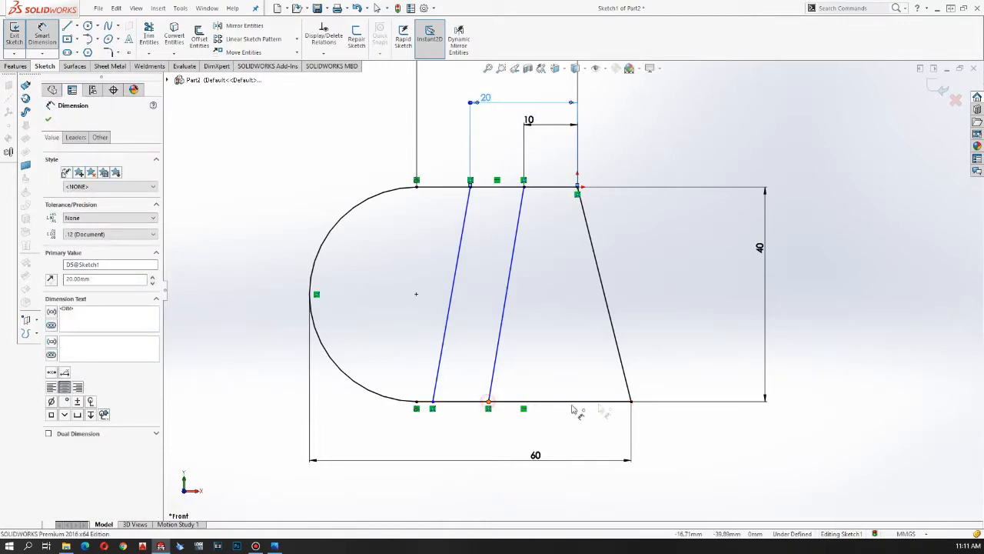
Dimension the lower edge from the nearer divider's end to the slanted side's lower corner as 30 mm
left_click(489, 401)
left_click(630, 400)
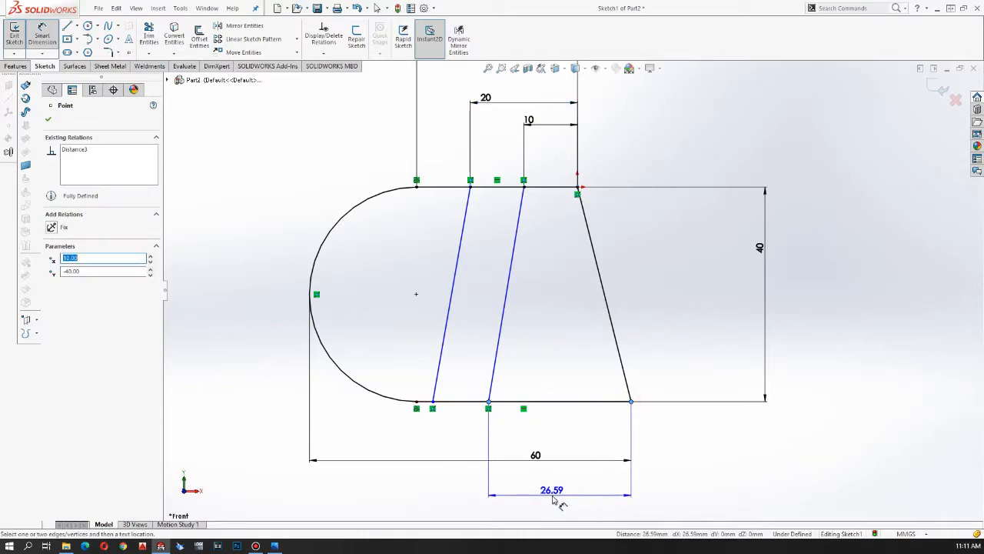
left_click(553, 498)
type("30")
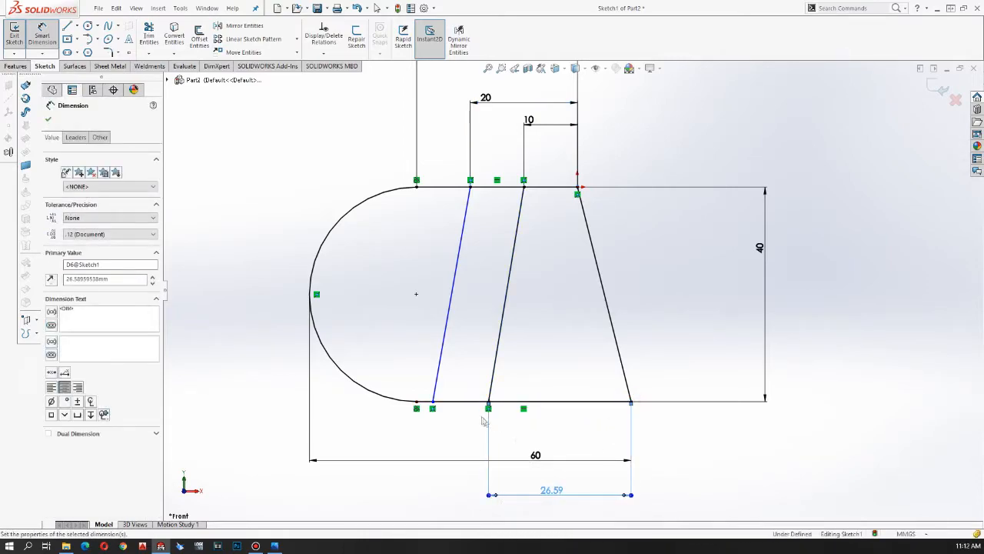
key("Return")
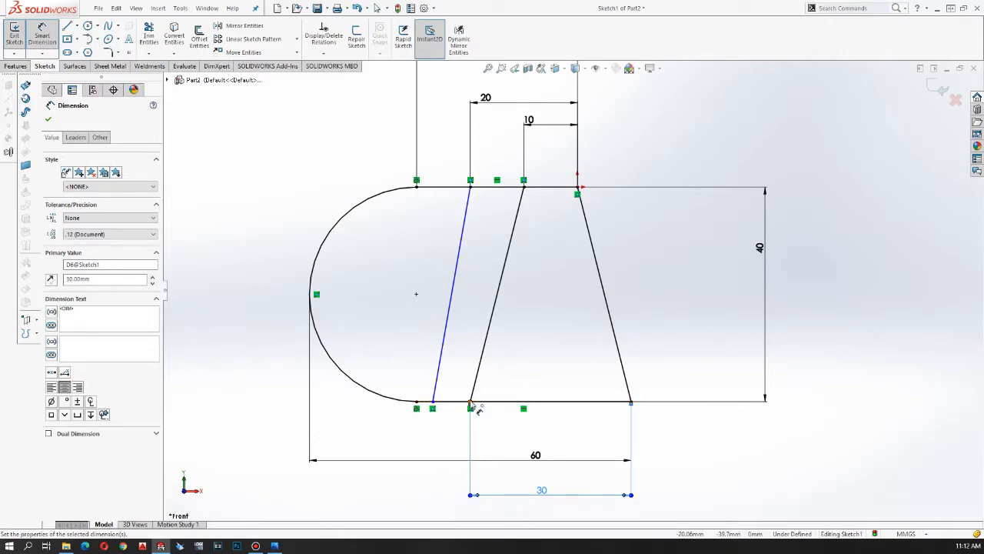
Dimension the spacing between the lower ends of the two divider lines as 10 mm and finish dimensioning
left_click(435, 403)
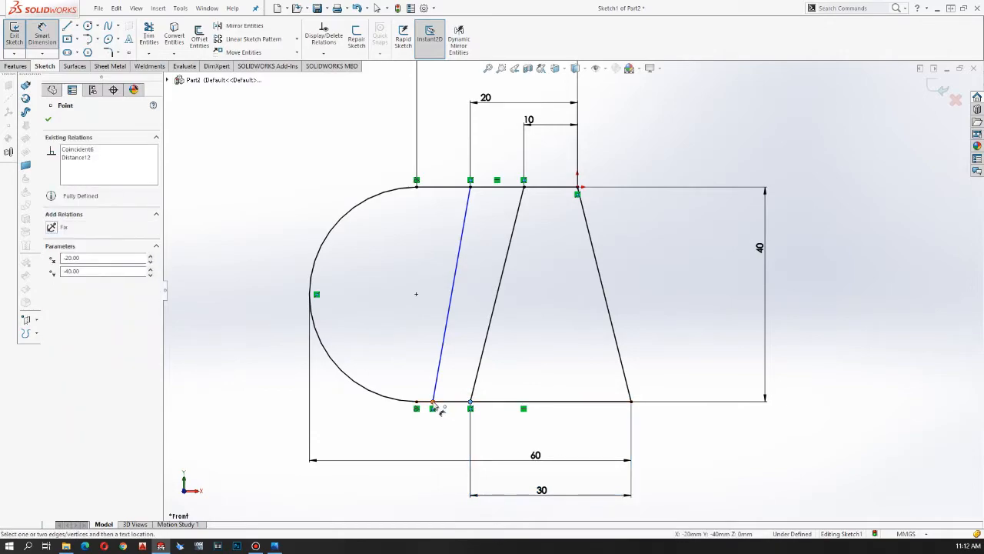
left_click(437, 506)
type("10")
key("Return")
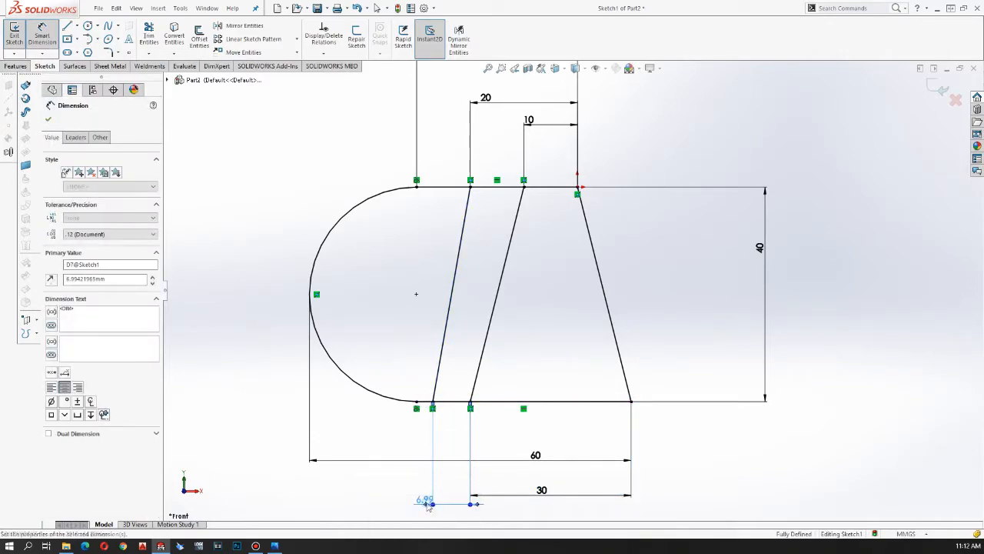
scroll(523, 346, "up", 3)
scroll(528, 329, "down", 2)
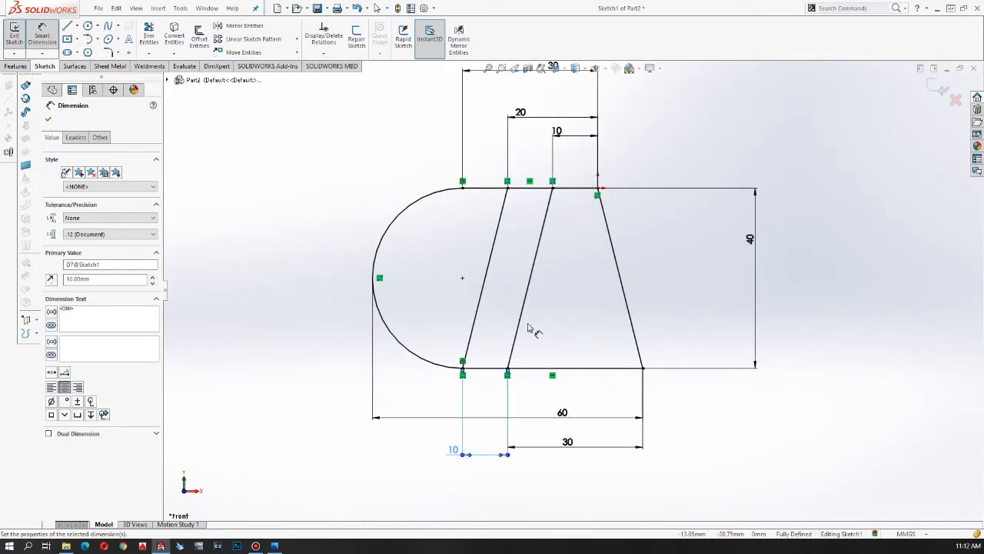
left_click(48, 120)
key("f")
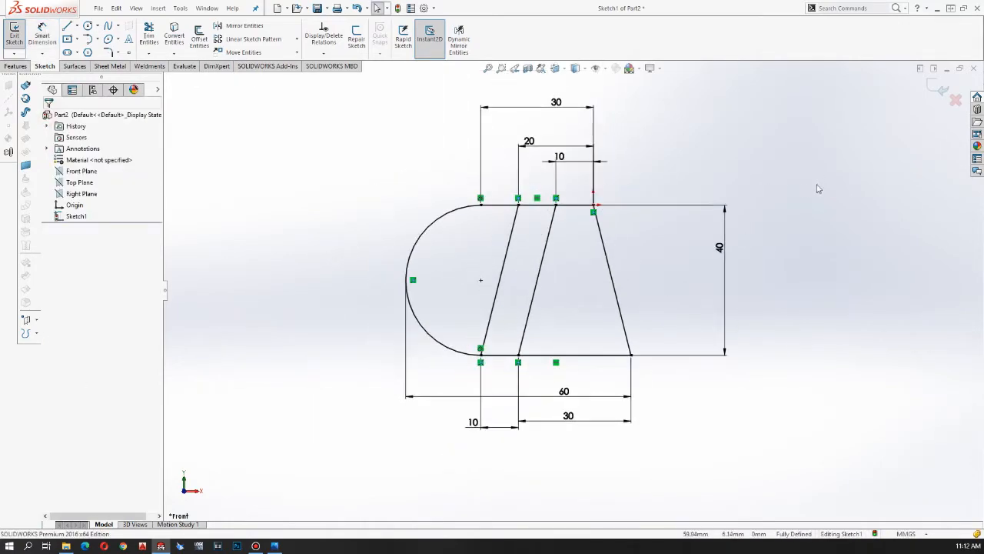
left_click(766, 109)
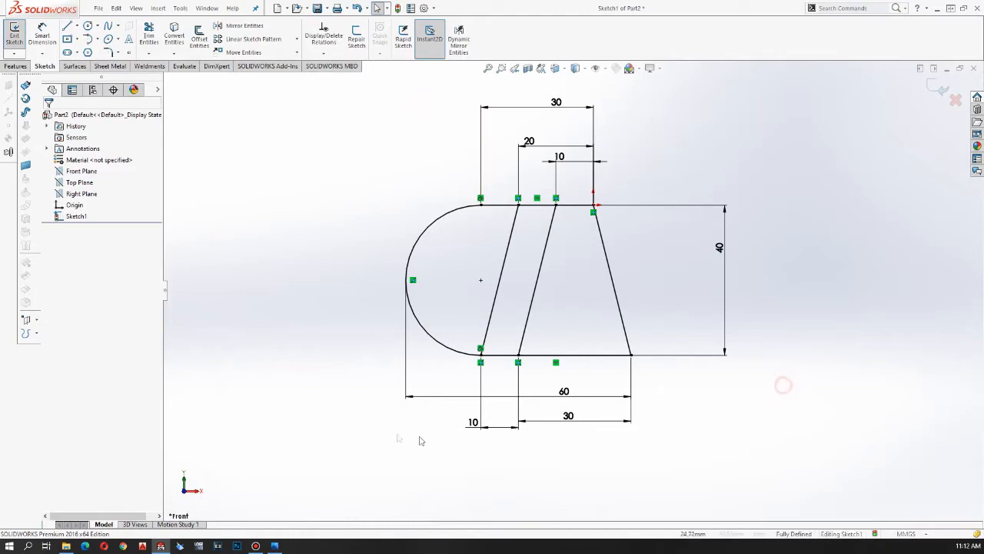
Extrude the trapezoidal region between the nearer divider and the slanted side as a blind boss, 10 mm deep
left_click(23, 68)
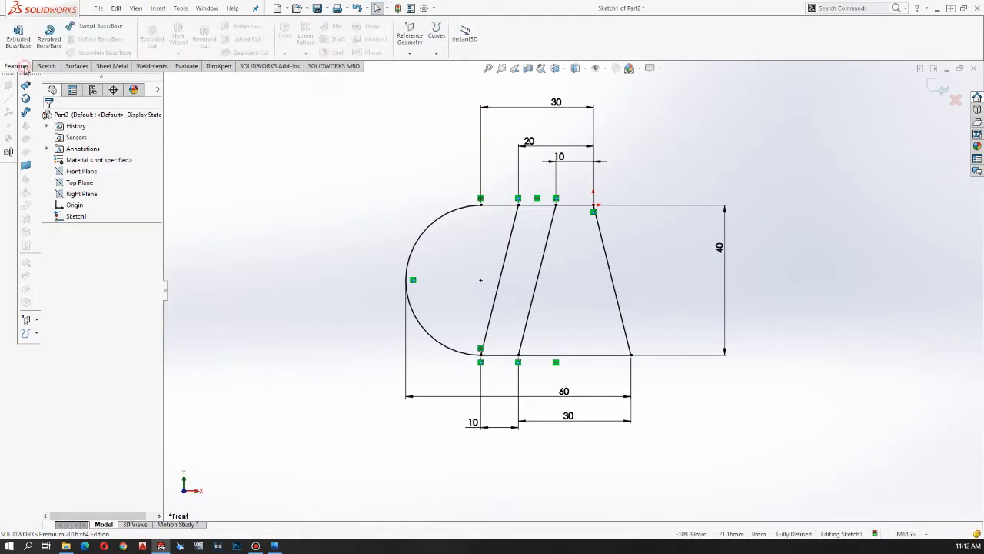
left_click(18, 35)
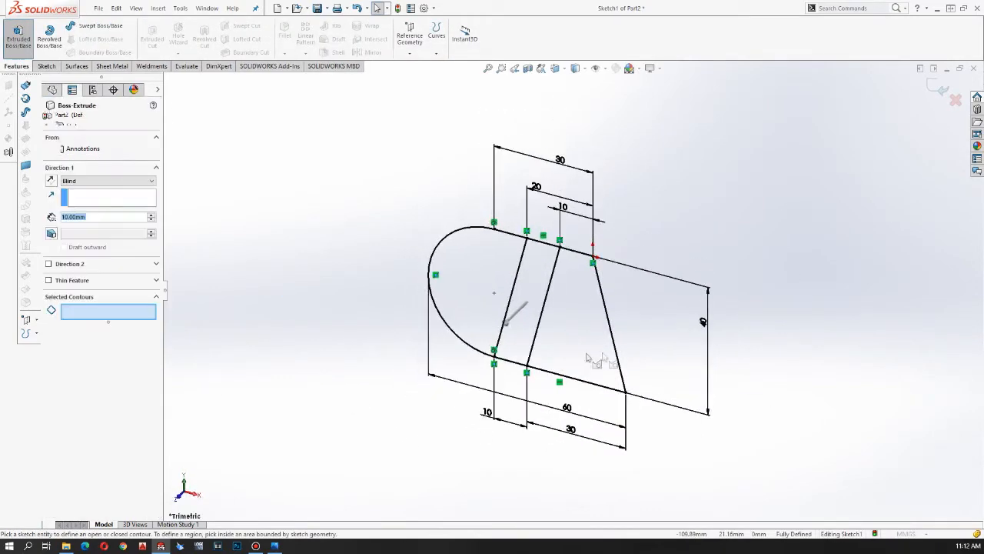
left_click(589, 356)
middle_click_drag(623, 466, 497, 221)
mouse_move(556, 335)
middle_mouse_down()
mouse_move(628, 415)
mouse_move(601, 410)
middle_mouse_up()
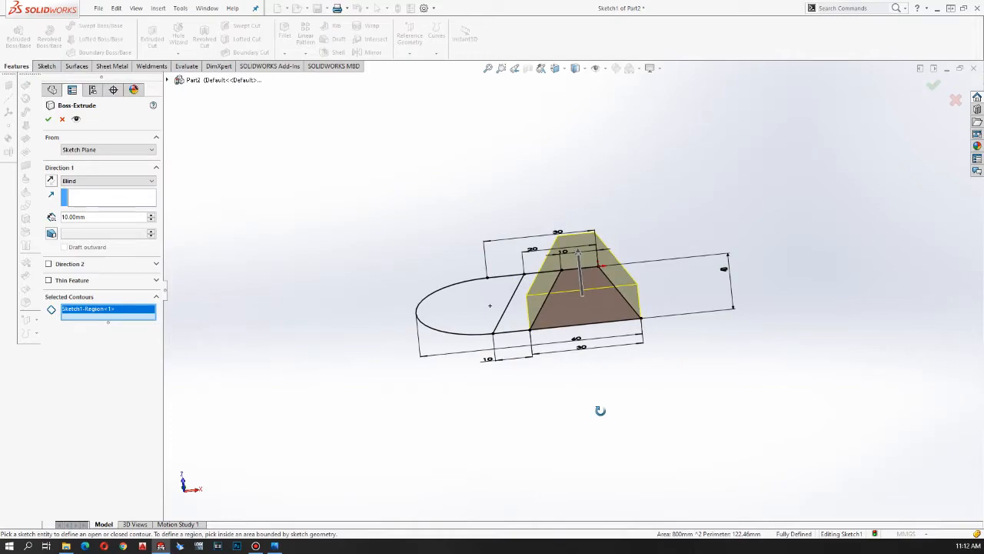
left_click(47, 119)
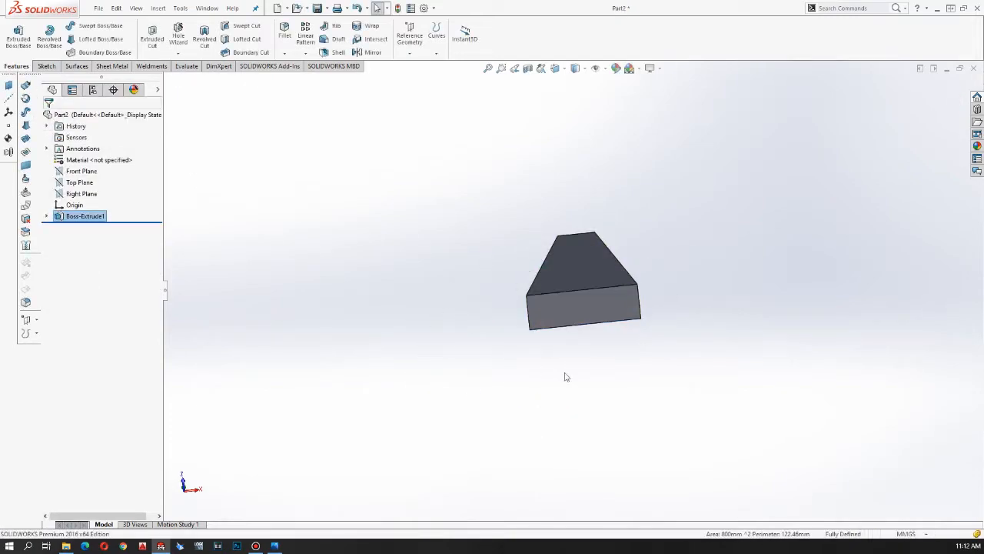
Show the sketch absorbed by the first boss extrusion so its remaining regions can be selected
left_click(46, 217)
left_click(85, 229)
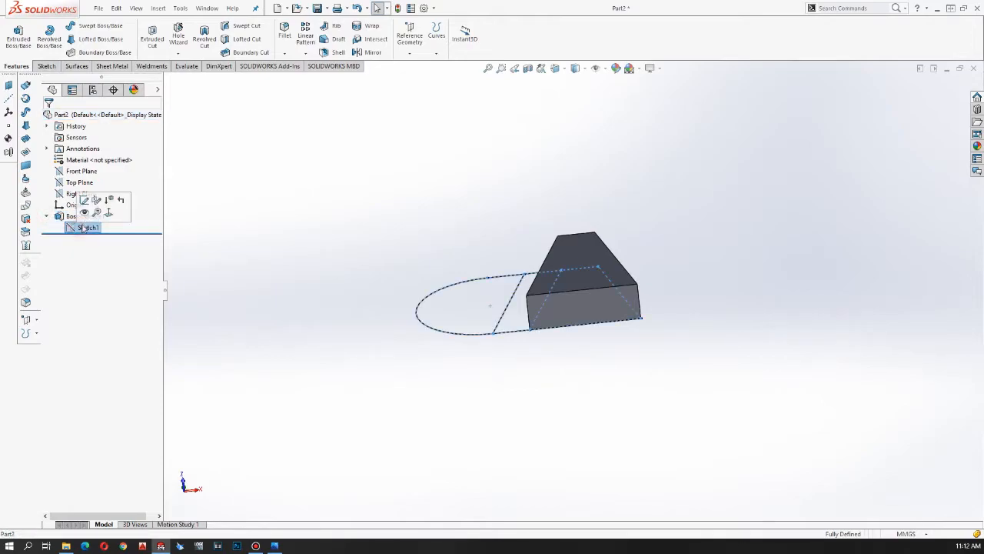
left_click(86, 214)
middle_click_drag(688, 362, 680, 370)
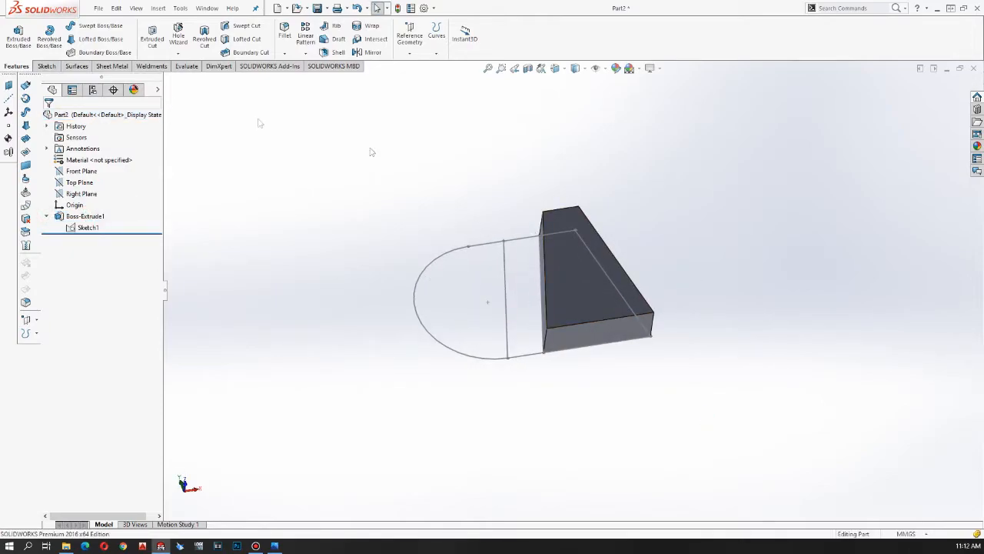
Extrude only the region between the two divider lines as a blind boss, 30 mm deep, merged with the existing body
left_click(16, 37)
mouse_move(815, 186)
middle_mouse_down()
mouse_move(730, 246)
mouse_move(807, 240)
mouse_move(776, 245)
middle_mouse_up()
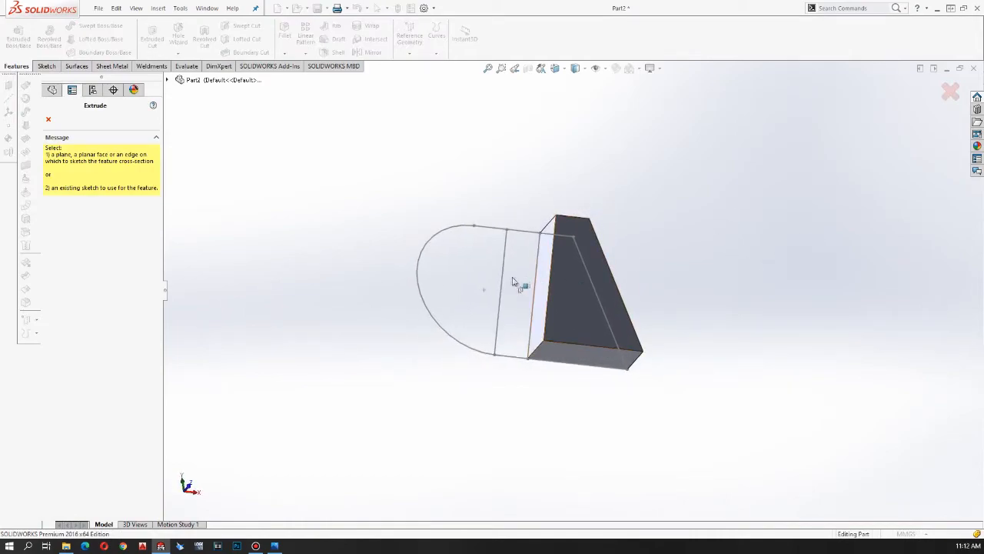
left_click(531, 233)
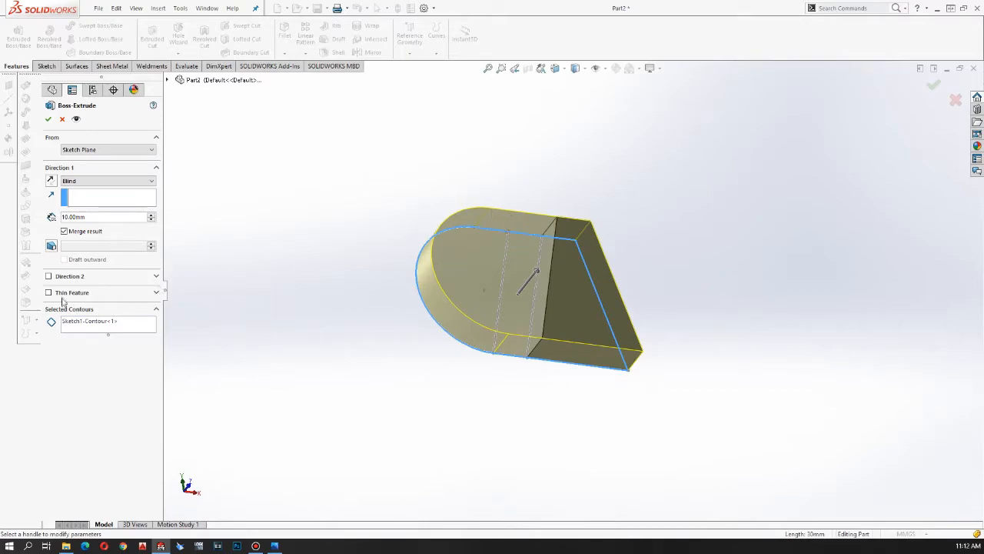
right_click(83, 324)
left_click(116, 327)
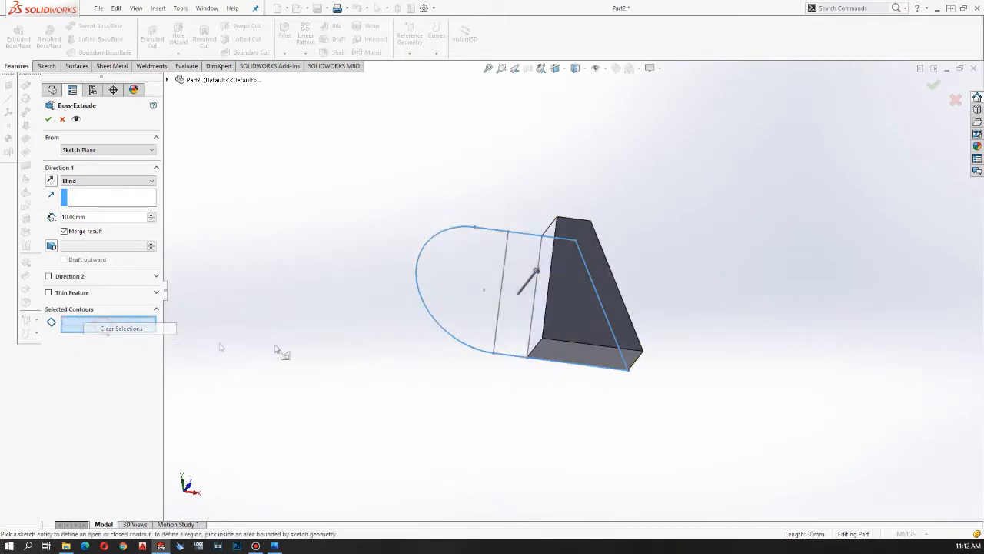
left_click(516, 317)
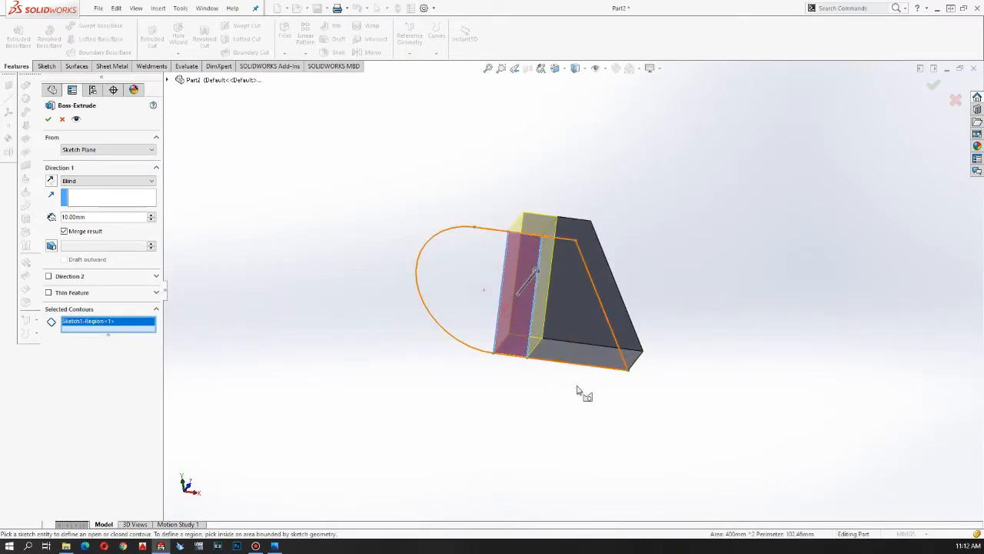
left_click(152, 216)
left_click(152, 216)
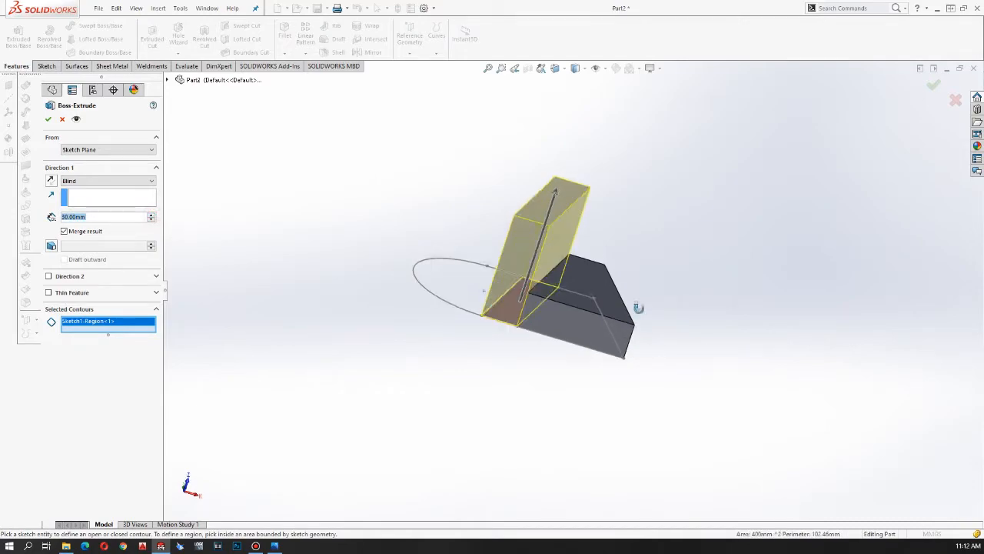
left_click(47, 120)
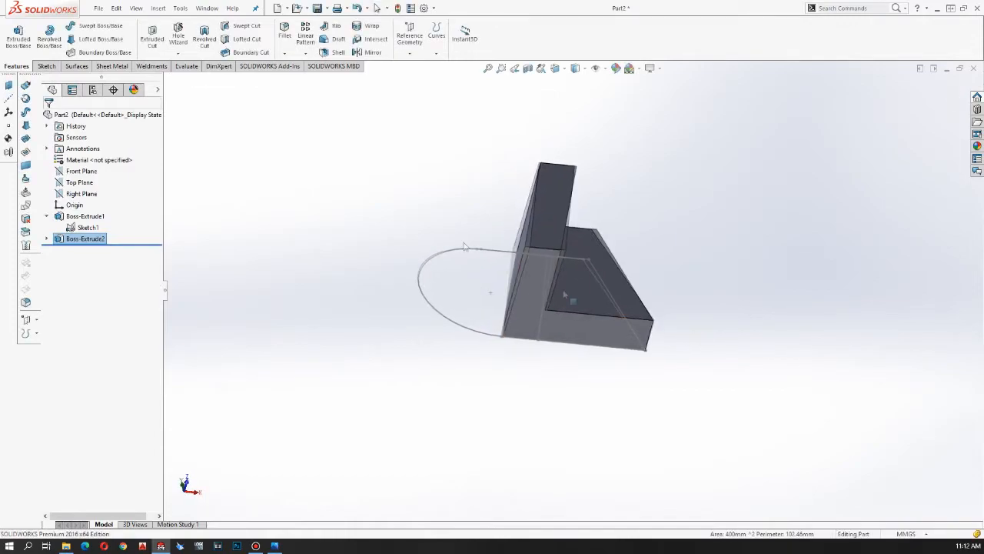
Extrude only the rounded-end region of the shared sketch as a blind boss, 40 mm deep, merged with the body
left_click(18, 39)
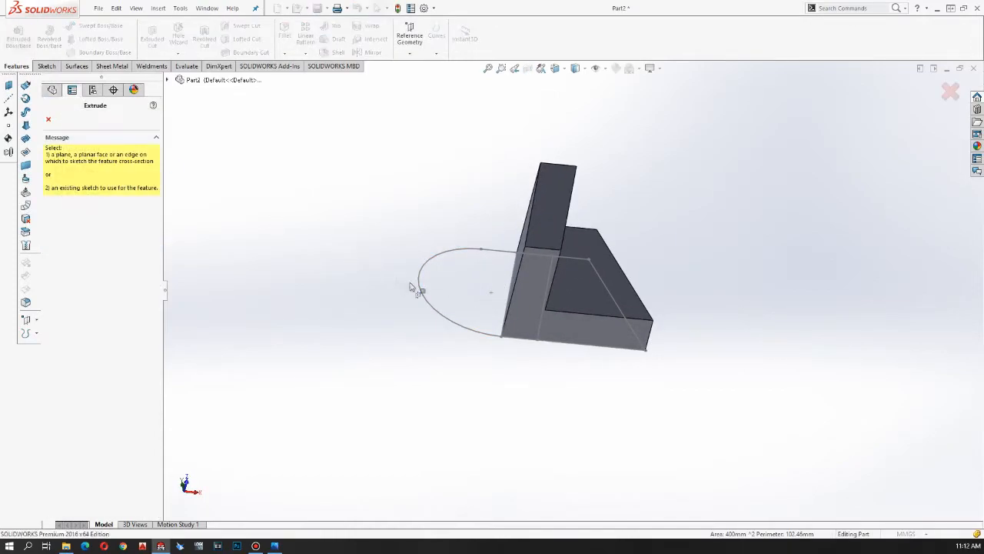
left_click(496, 254)
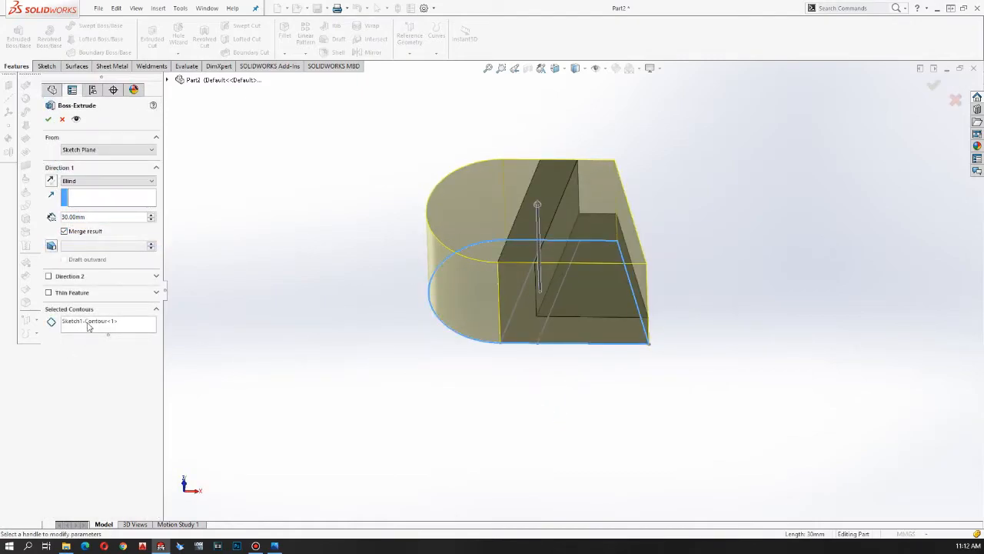
right_click(88, 327)
left_click(123, 333)
left_click(466, 292)
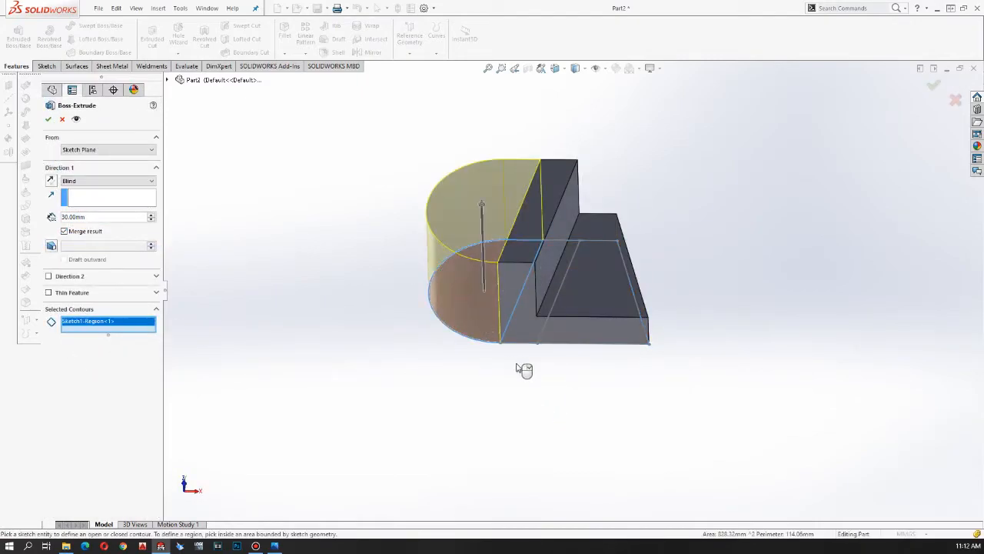
middle_click_drag(524, 370, 511, 307)
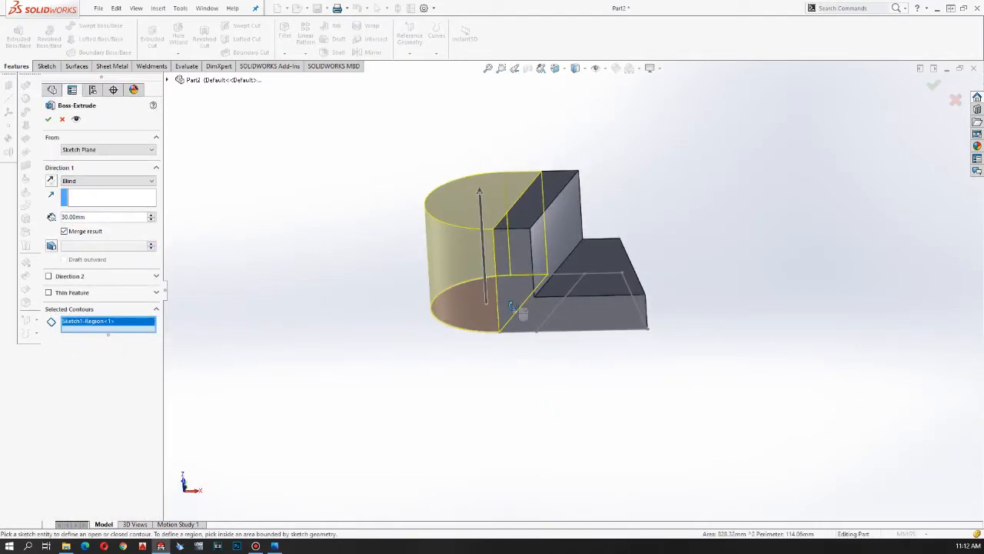
left_click(151, 215)
middle_click_drag(431, 254, 385, 256)
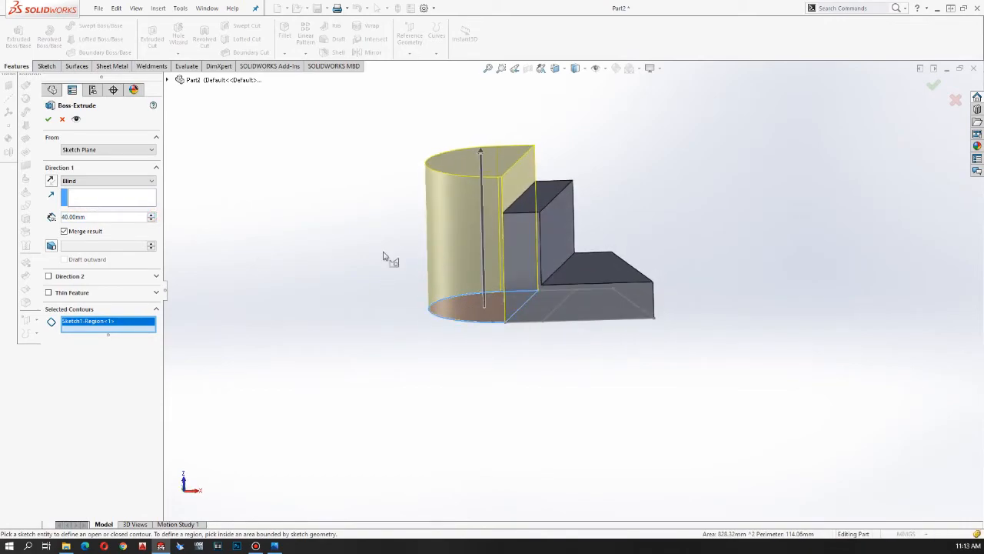
left_click(48, 120)
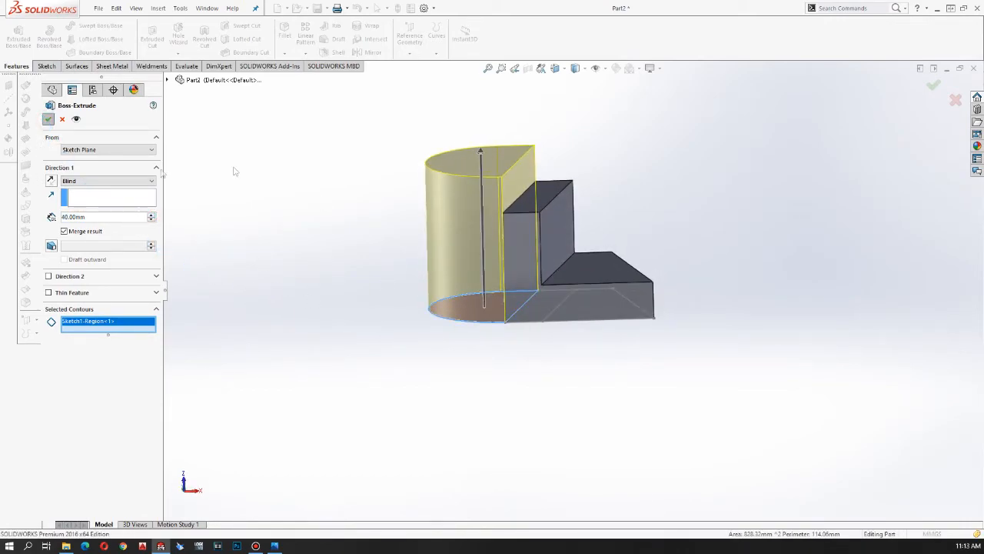
Hide the shared sketch and collapse the first boss extrusion in the feature tree
left_click(70, 229)
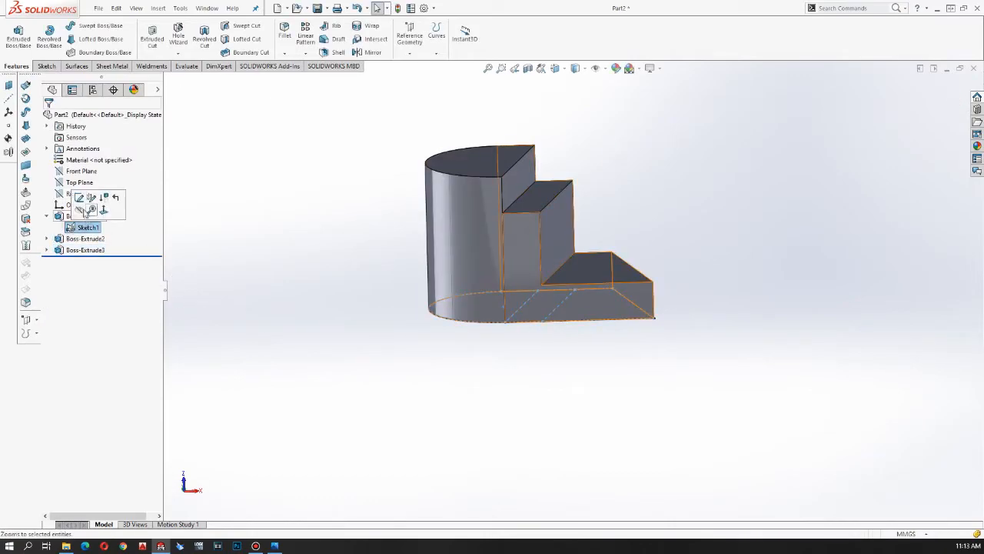
left_click(47, 217)
Examine the finished three-step solid from several angles and distances
middle_click_drag(595, 300, 703, 386)
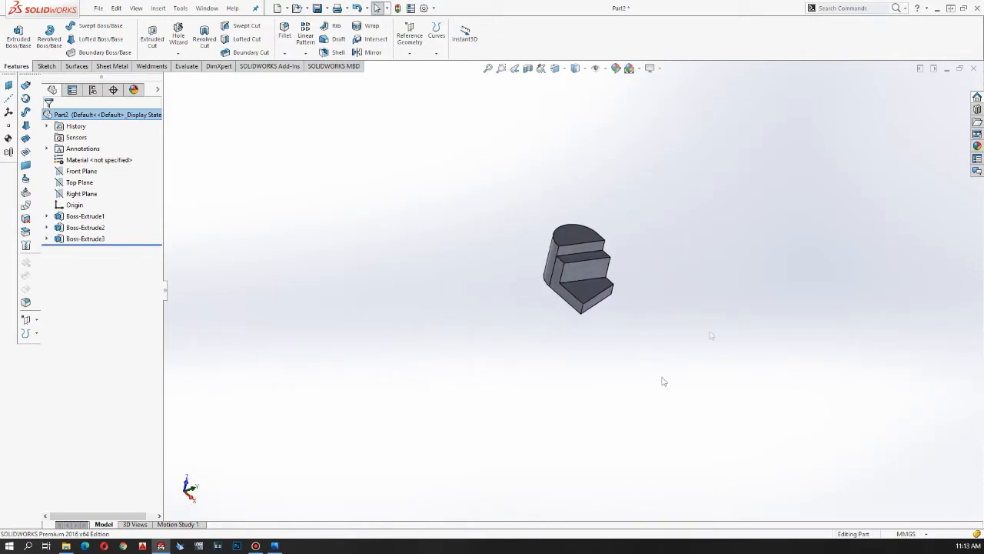
scroll(750, 279, "down", 3)
scroll(548, 309, "up", 1)
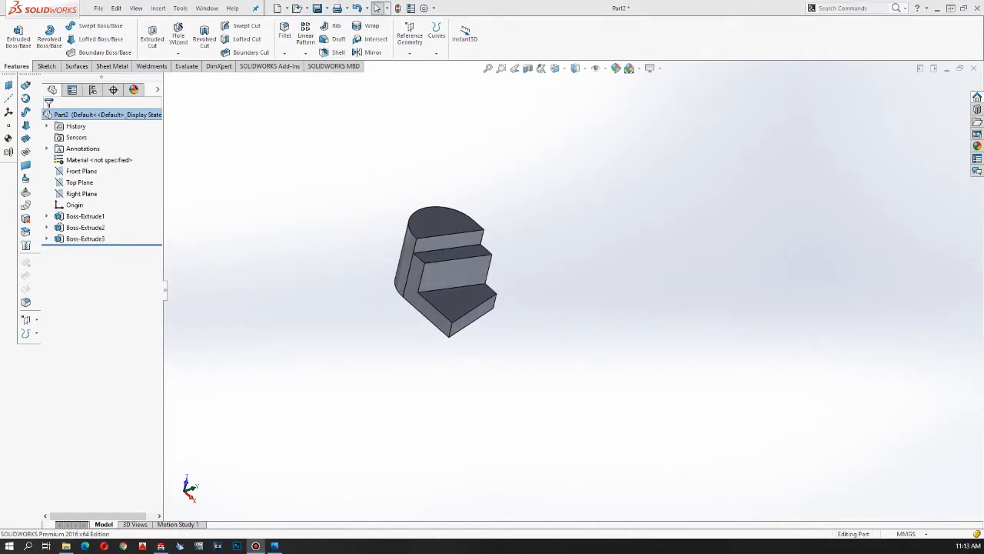
middle_click_drag(671, 343, 728, 296)
scroll(728, 294, "down", 3)
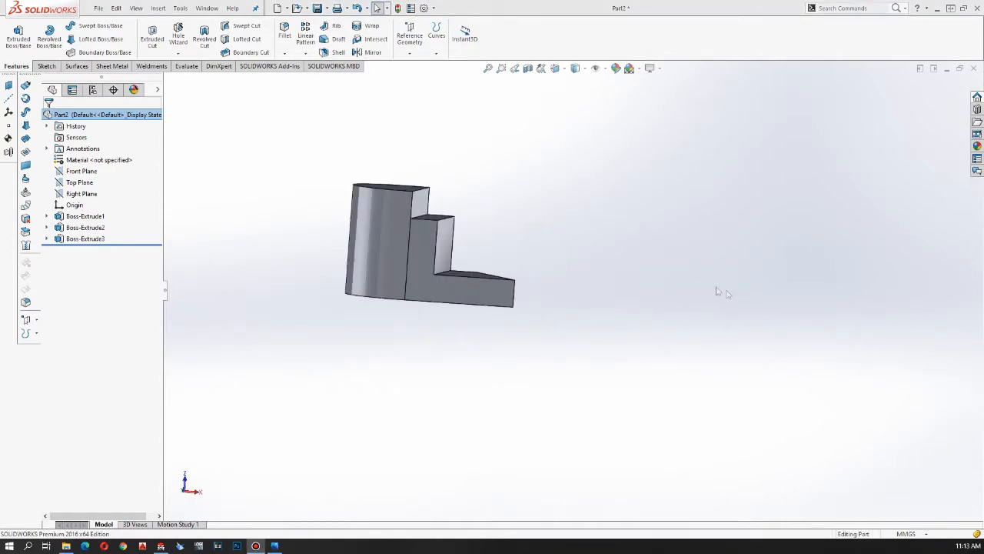
middle_click_drag(614, 314, 822, 408)
scroll(418, 252, "up", 3)
scroll(392, 257, "down", 4)
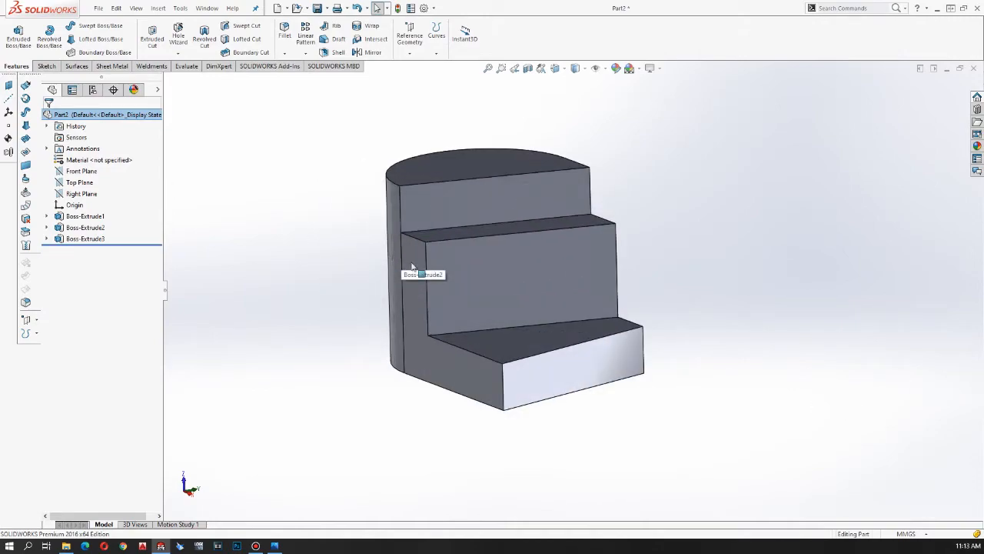
Apply the Red colour appearance to the whole part
left_click(978, 145)
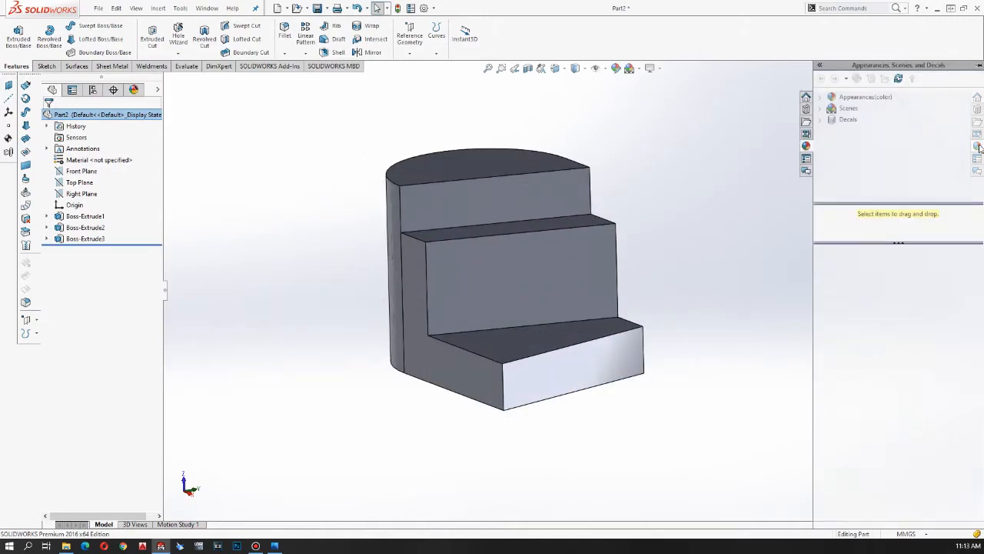
left_click(821, 98)
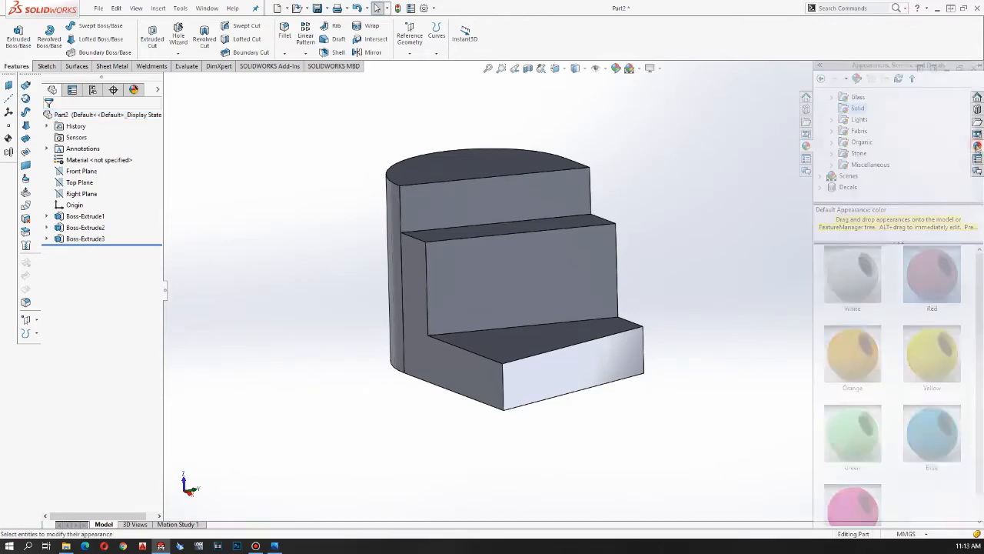
mouse_move(928, 286)
left_click_drag(927, 281, 511, 297)
left_click(512, 298)
scroll(618, 316, "up", 2)
middle_click_drag(632, 309, 631, 318)
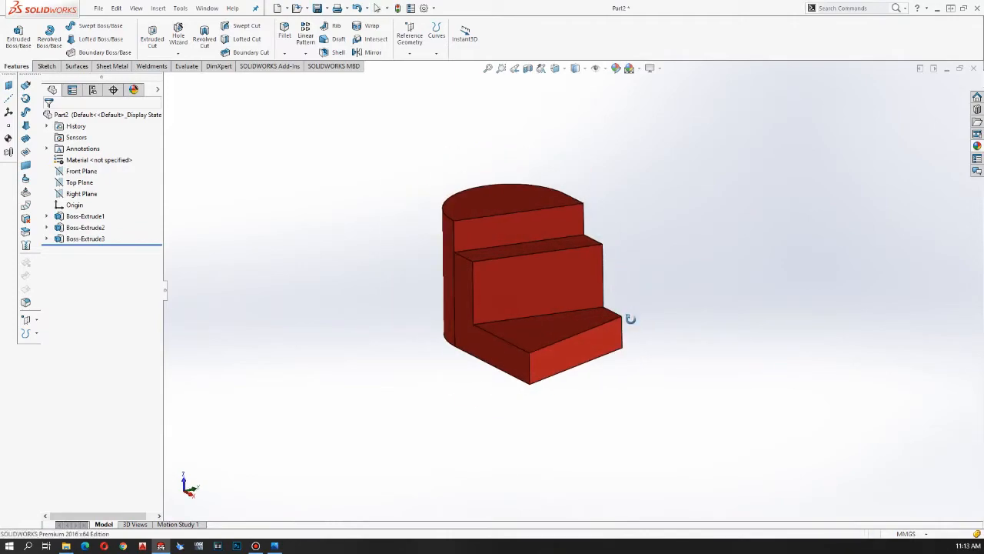
Frame the red part for rendering and load the PhotoView 360 add-in
scroll(629, 311, "down", 2)
scroll(415, 242, "down", 3)
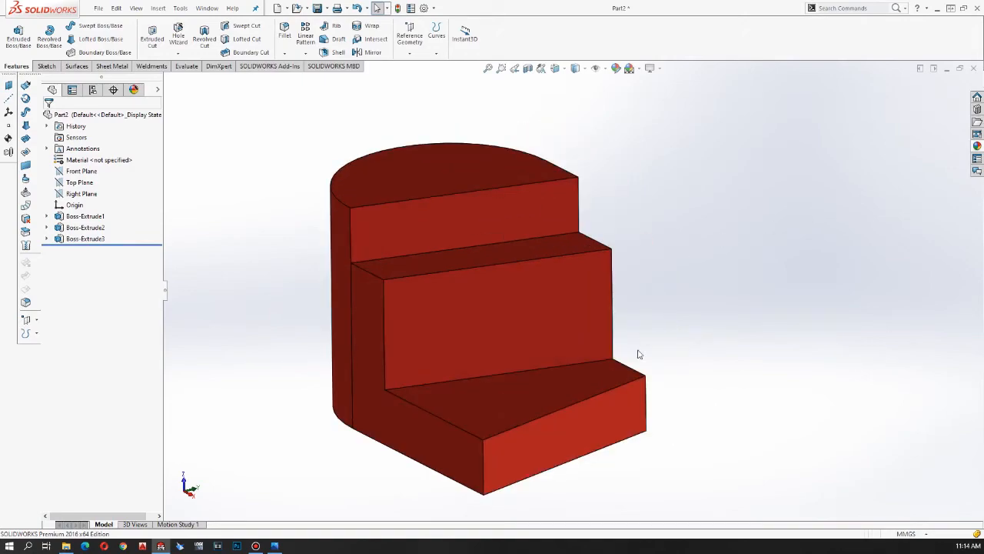
scroll(639, 354, "up", 1)
scroll(649, 378, "down", 1)
scroll(501, 409, "up", 1)
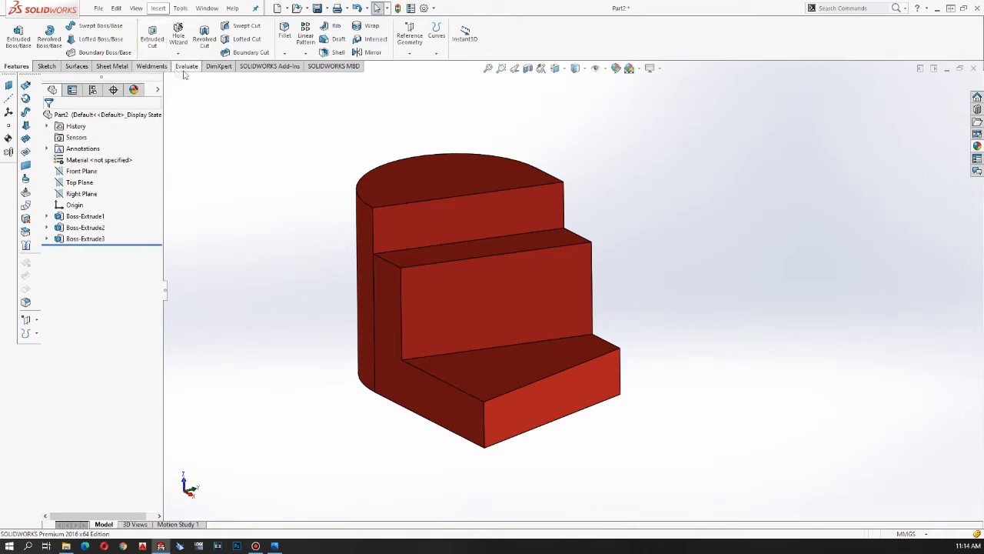
left_click(250, 69)
left_click(59, 37)
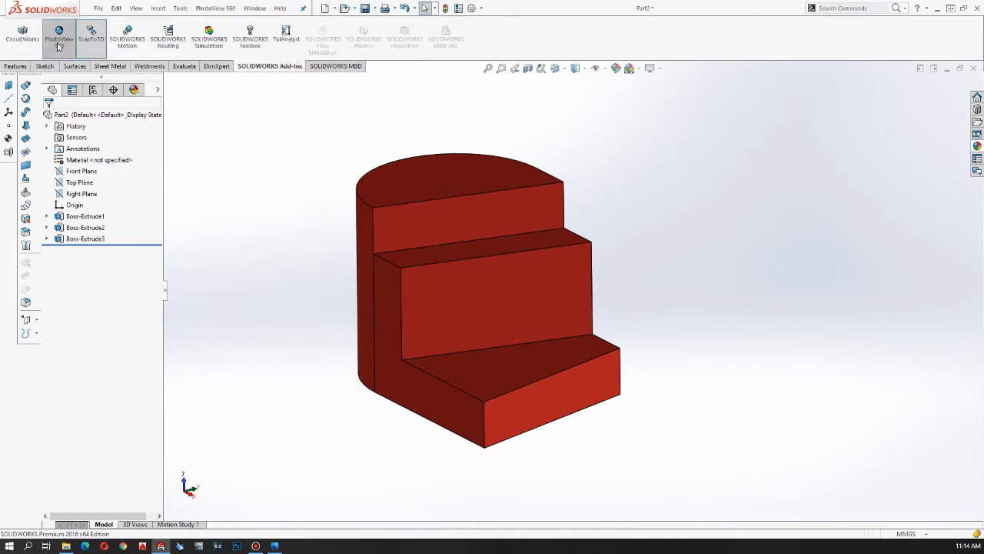
Start a PhotoView 360 final render of the part
left_click(215, 8)
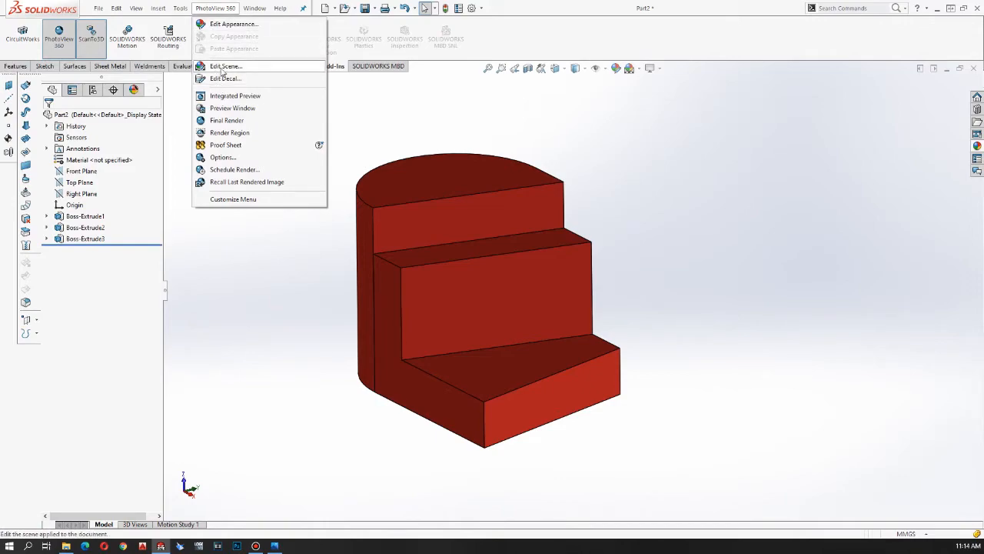
left_click(223, 133)
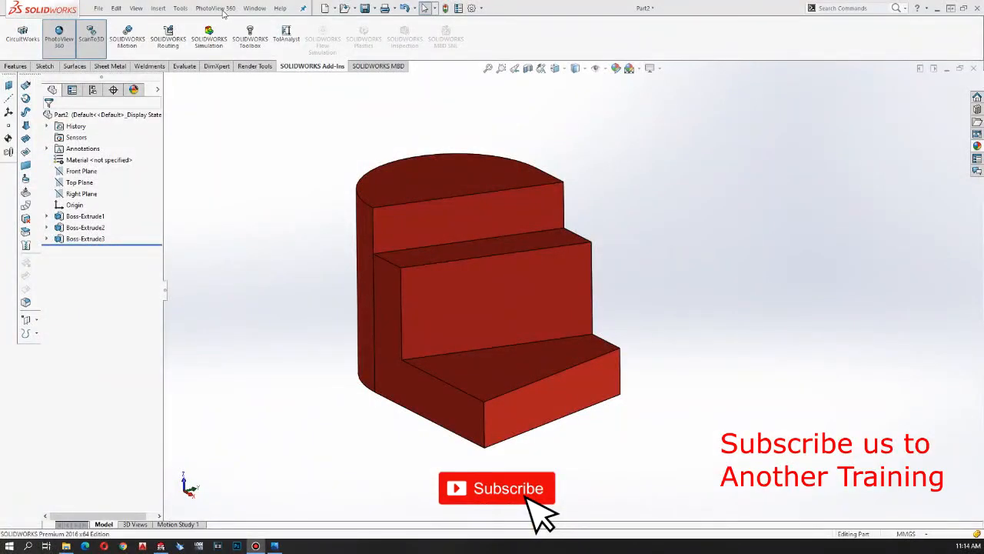
left_click(223, 11)
left_click(221, 120)
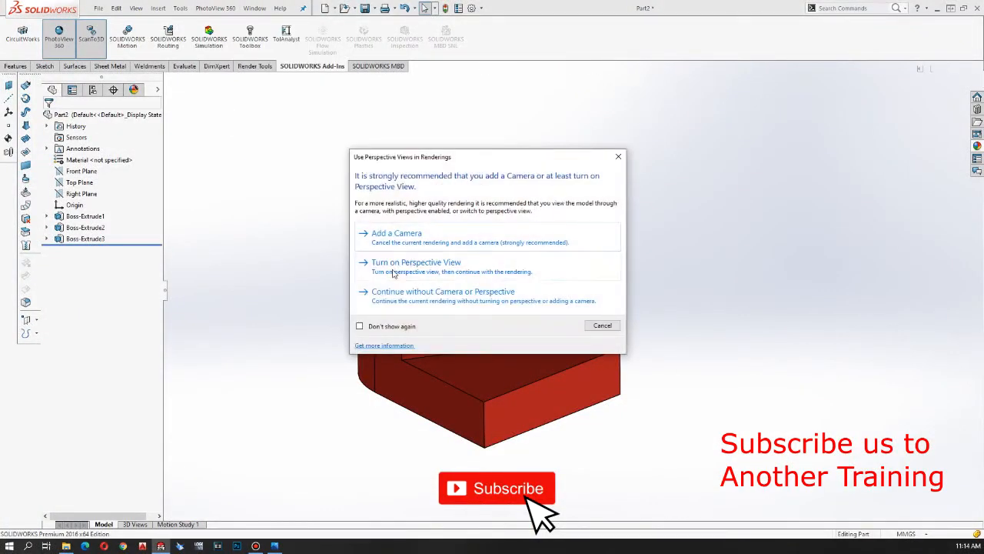